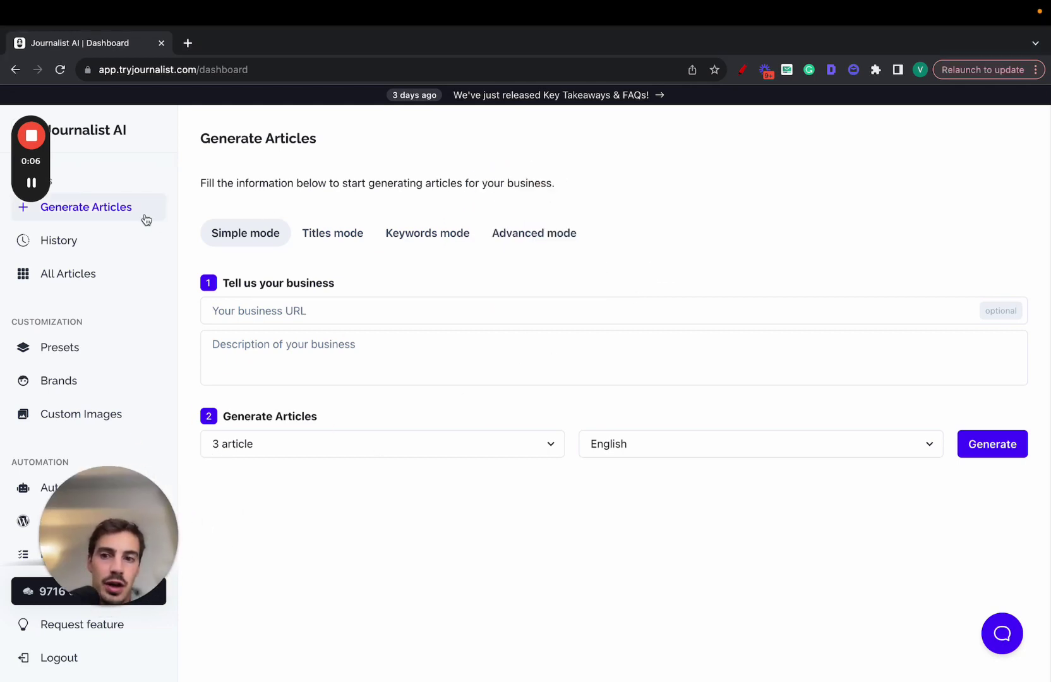
# Step: From History, open the batch of three Golden Retriever grooming articles
pyautogui.click(110, 240)
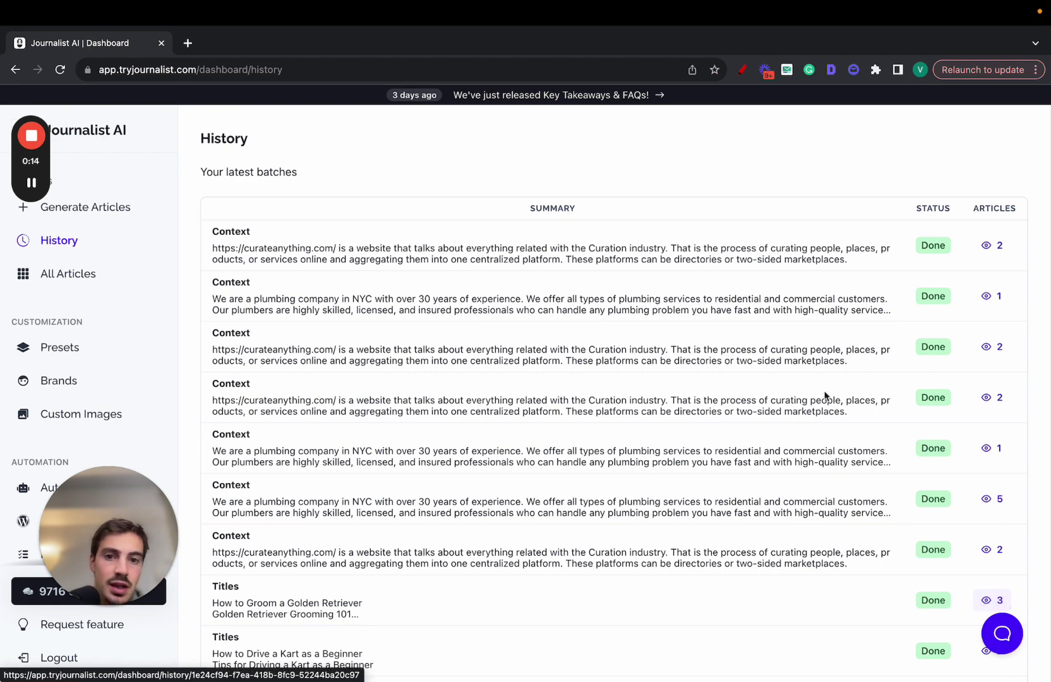
pyautogui.click(993, 600)
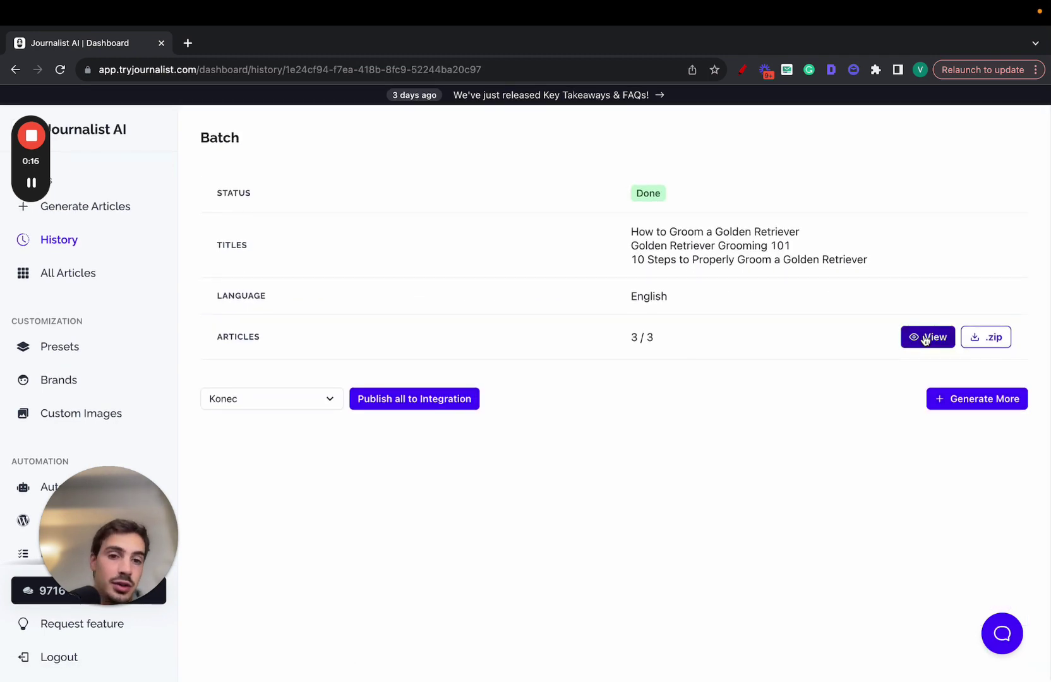
pyautogui.click(925, 337)
pyautogui.scroll(-2, 666, 272)
pyautogui.scroll(-3, 626, 332)
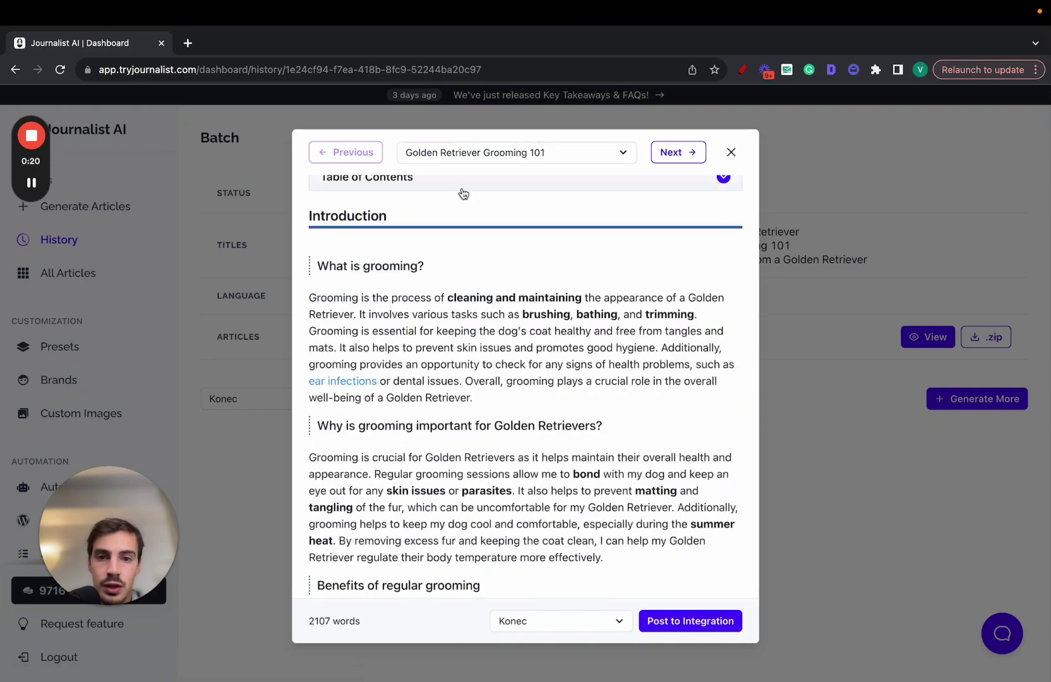
pyautogui.click(461, 190)
pyautogui.click(382, 228)
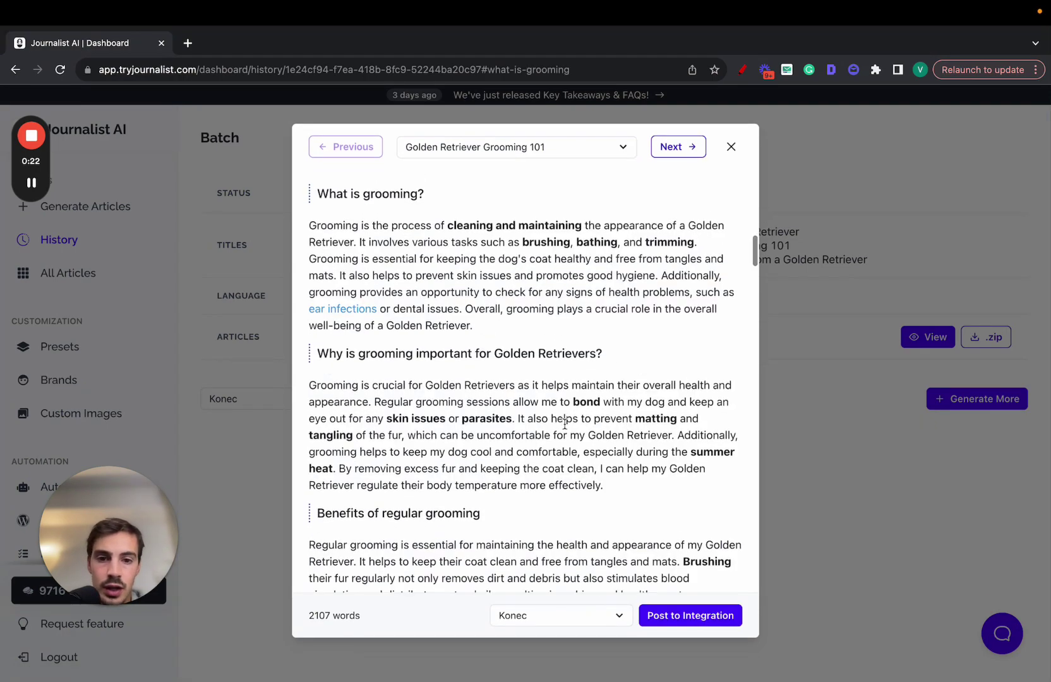
pyautogui.scroll(-10, 565, 423)
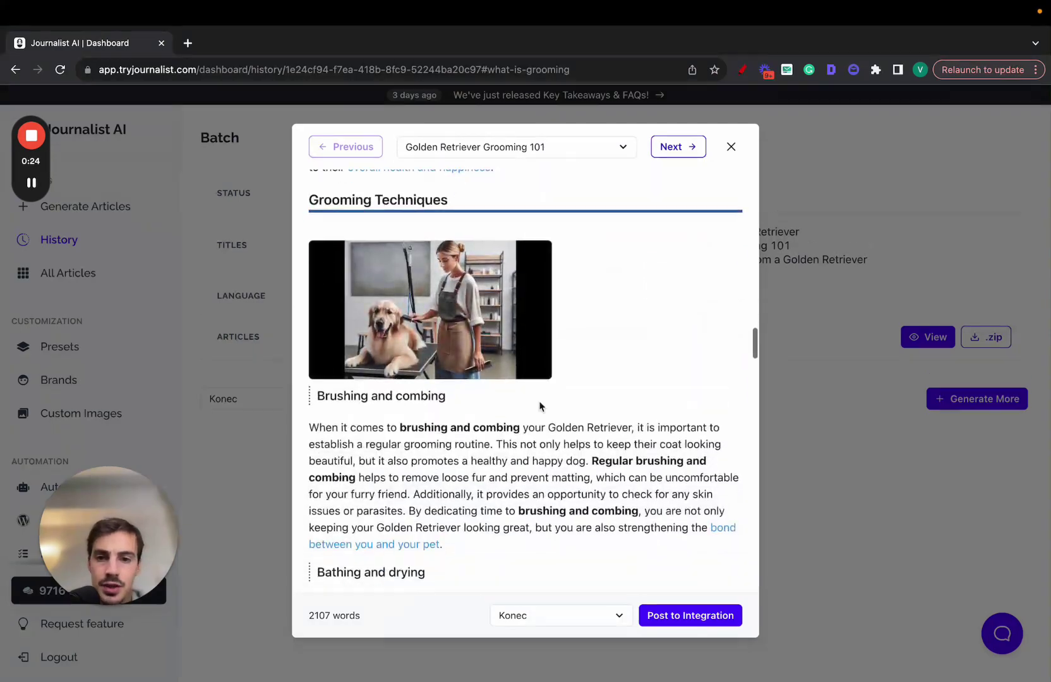
pyautogui.scroll(-15, 541, 406)
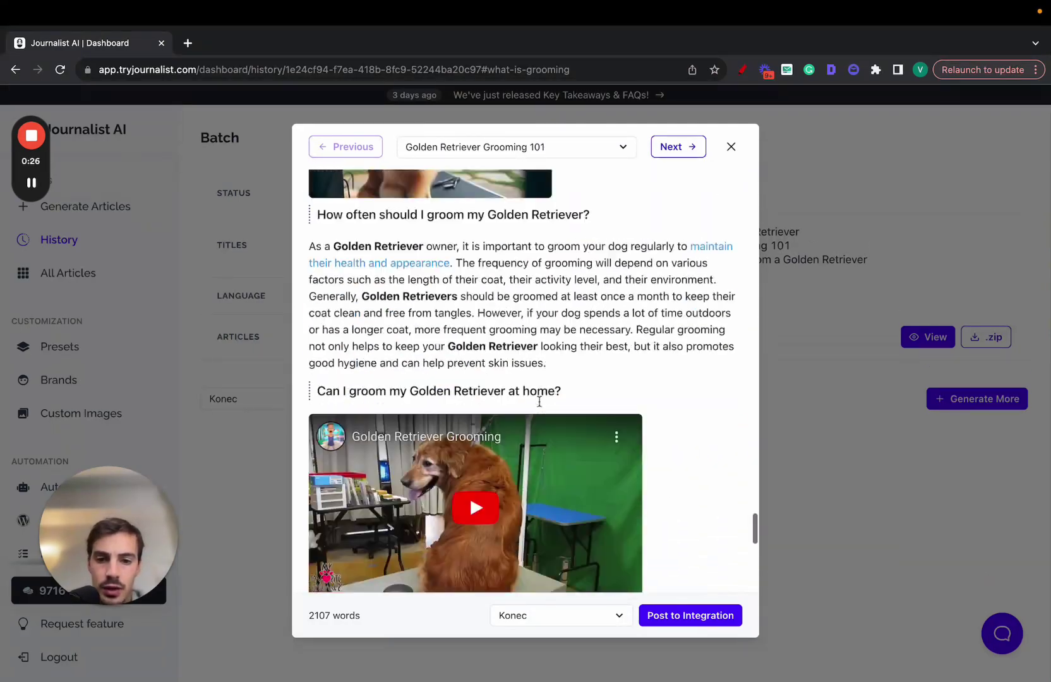
pyautogui.scroll(-3, 540, 401)
pyautogui.scroll(20, 563, 341)
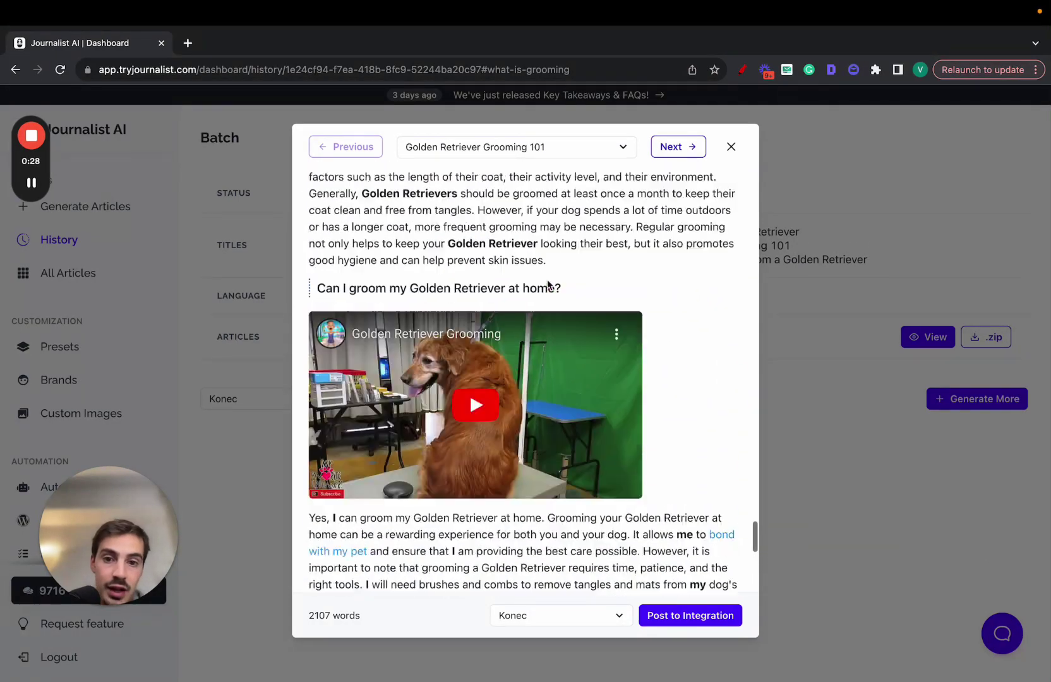
pyautogui.scroll(-15, 505, 386)
pyautogui.scroll(-20, 507, 386)
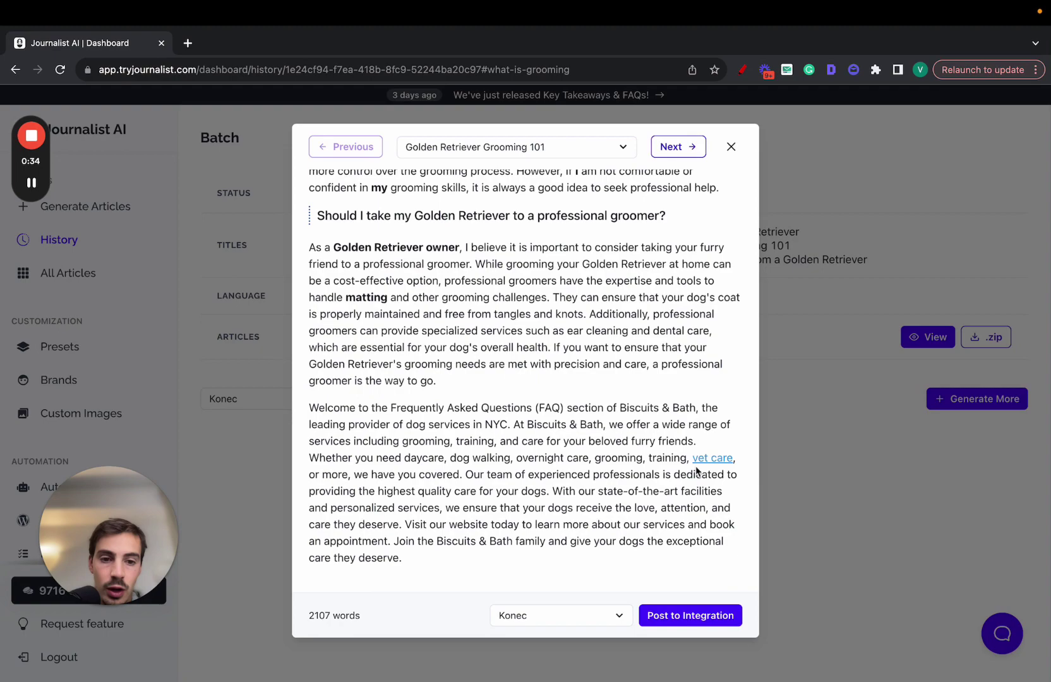
pyautogui.scroll(10, 708, 464)
pyautogui.scroll(20, 631, 427)
pyautogui.click(682, 152)
pyautogui.click(682, 154)
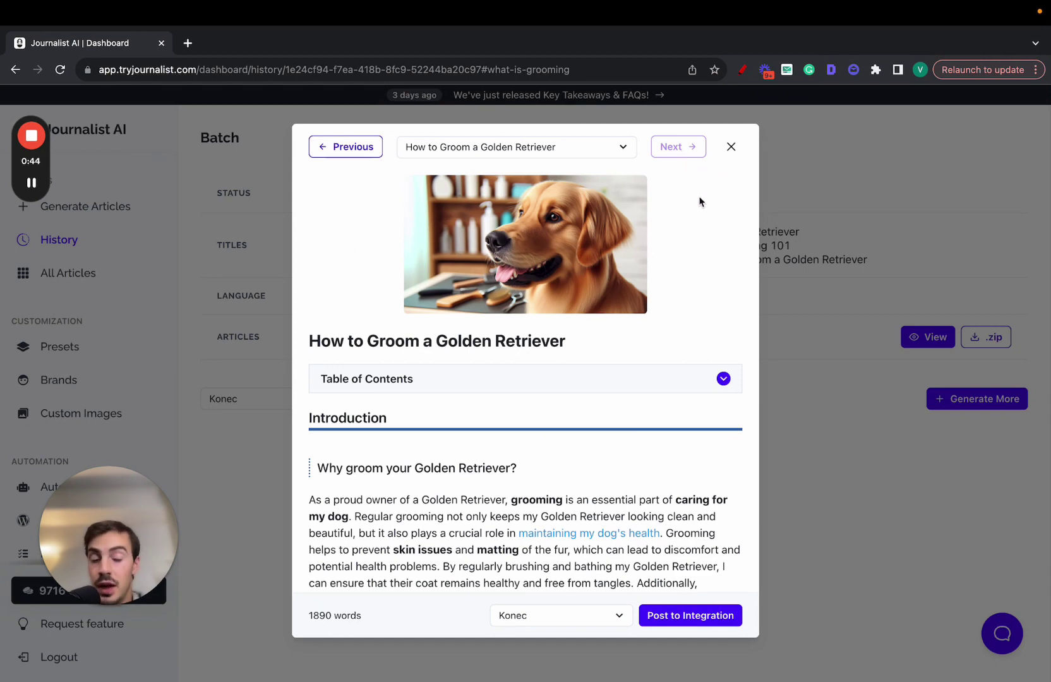
pyautogui.scroll(-5, 653, 326)
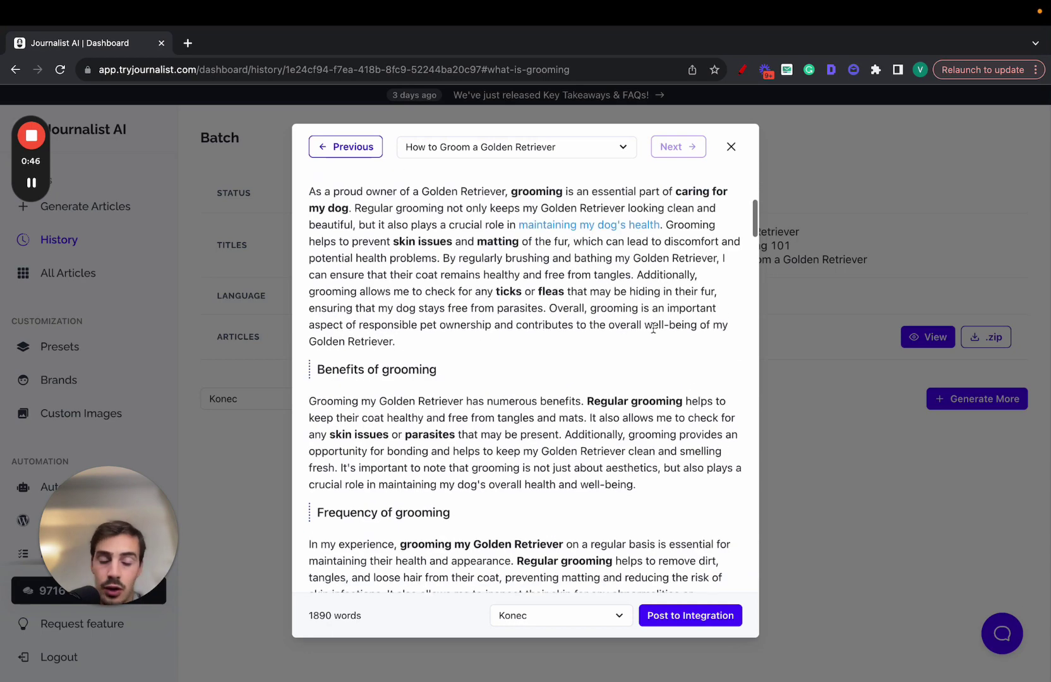
pyautogui.scroll(5, 653, 327)
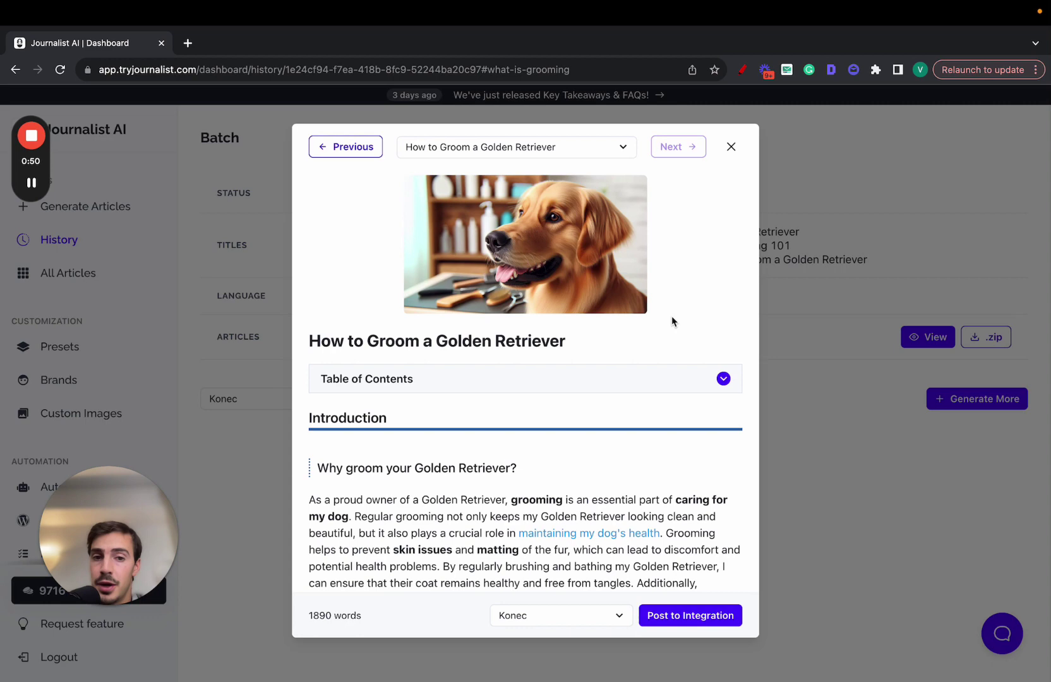
pyautogui.scroll(-2, 671, 321)
pyautogui.scroll(2, 673, 322)
pyautogui.scroll(-1, 671, 321)
pyautogui.click(643, 335)
pyautogui.click(644, 338)
pyautogui.scroll(1, 645, 308)
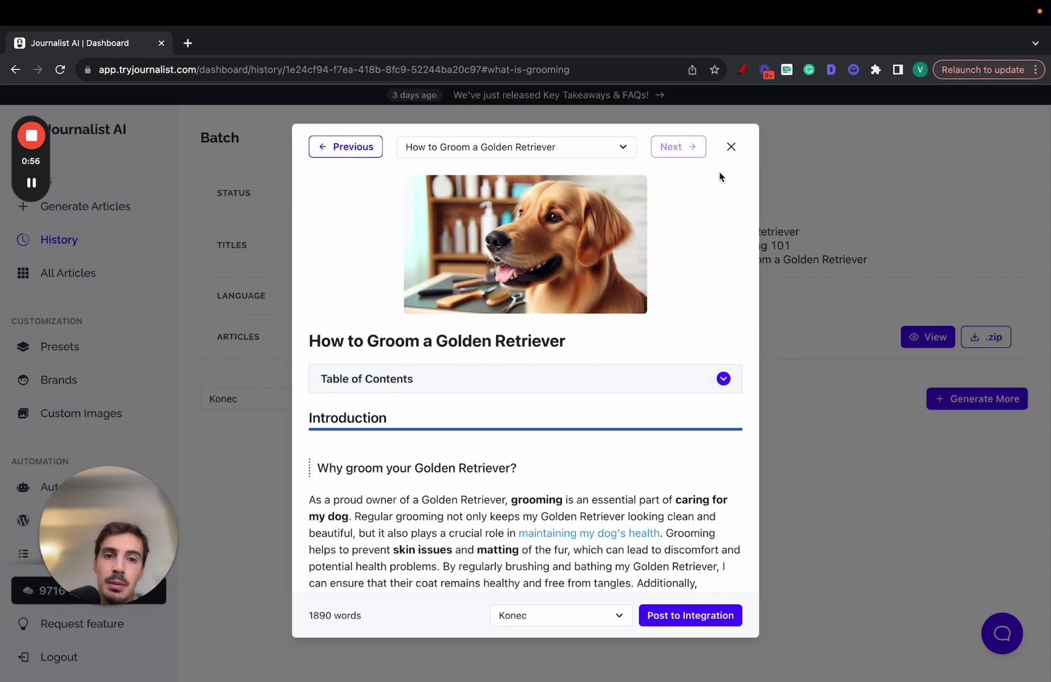
pyautogui.click(731, 147)
pyautogui.click(749, 73)
# Step: Start a new integration from the Integrations section
pyautogui.moveTo(99, 146); pyautogui.dragTo(471, 326)
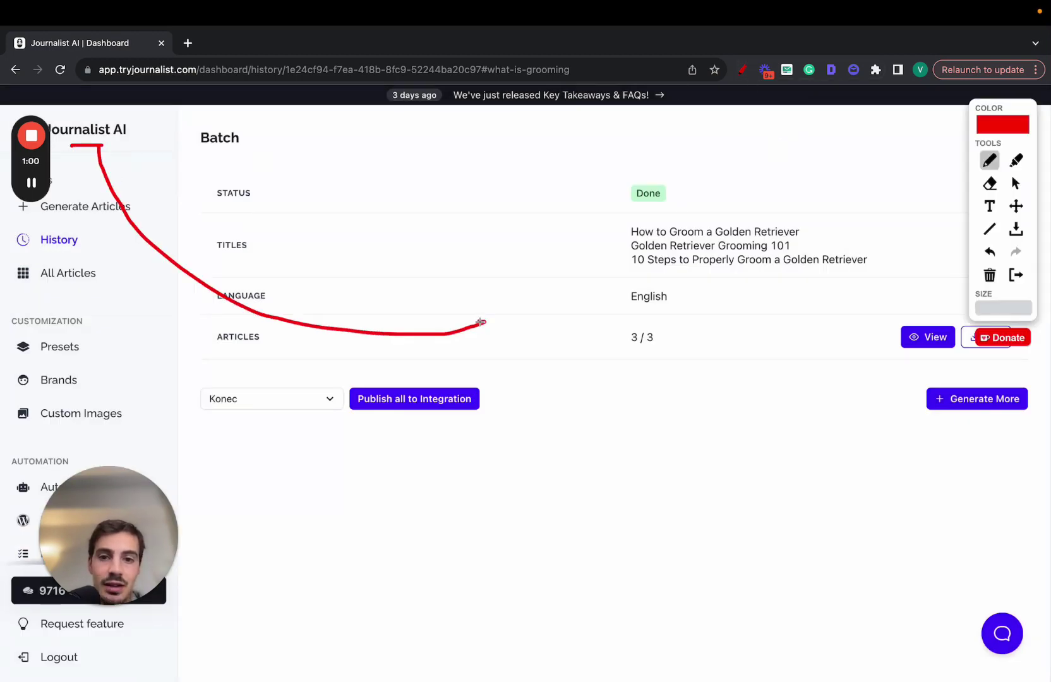
pyautogui.moveTo(529, 236)
pyautogui.mouseDown()
pyautogui.moveTo(720, 419)
pyautogui.moveTo(512, 229)
pyautogui.mouseUp()
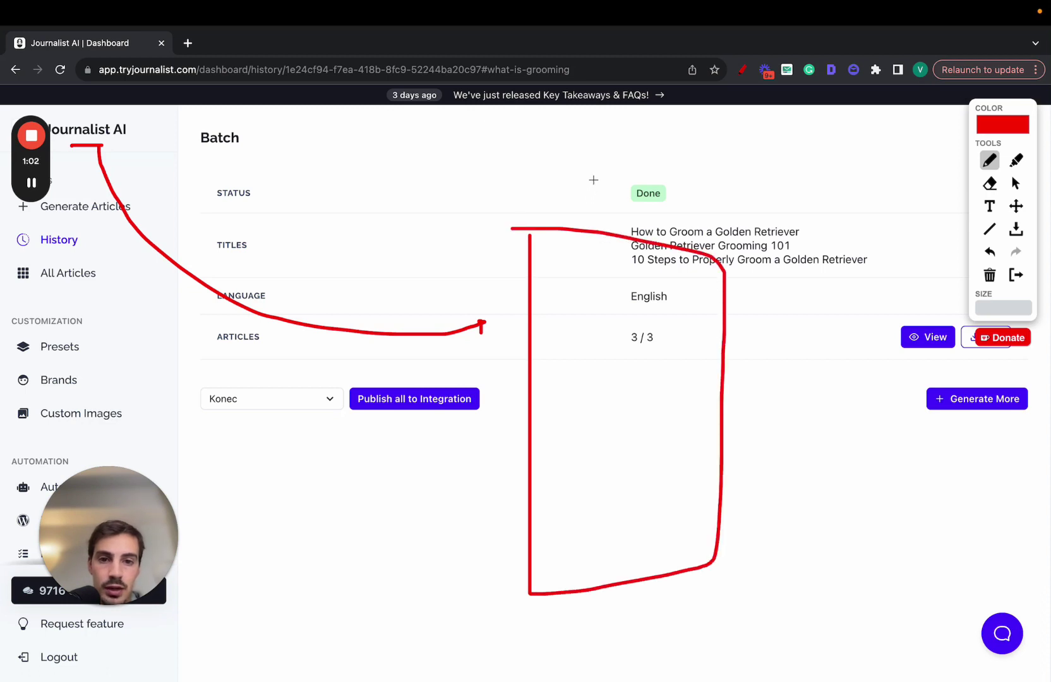
pyautogui.moveTo(144, 515); pyautogui.dragTo(989, 514)
pyautogui.click(1015, 183)
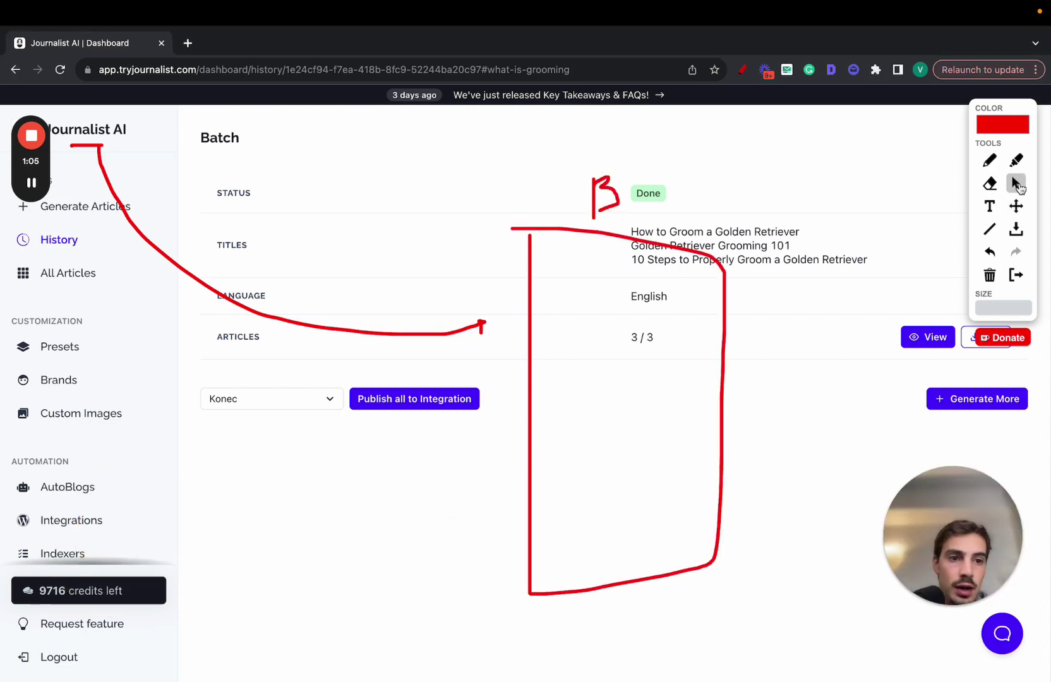
pyautogui.click(67, 519)
pyautogui.click(537, 553)
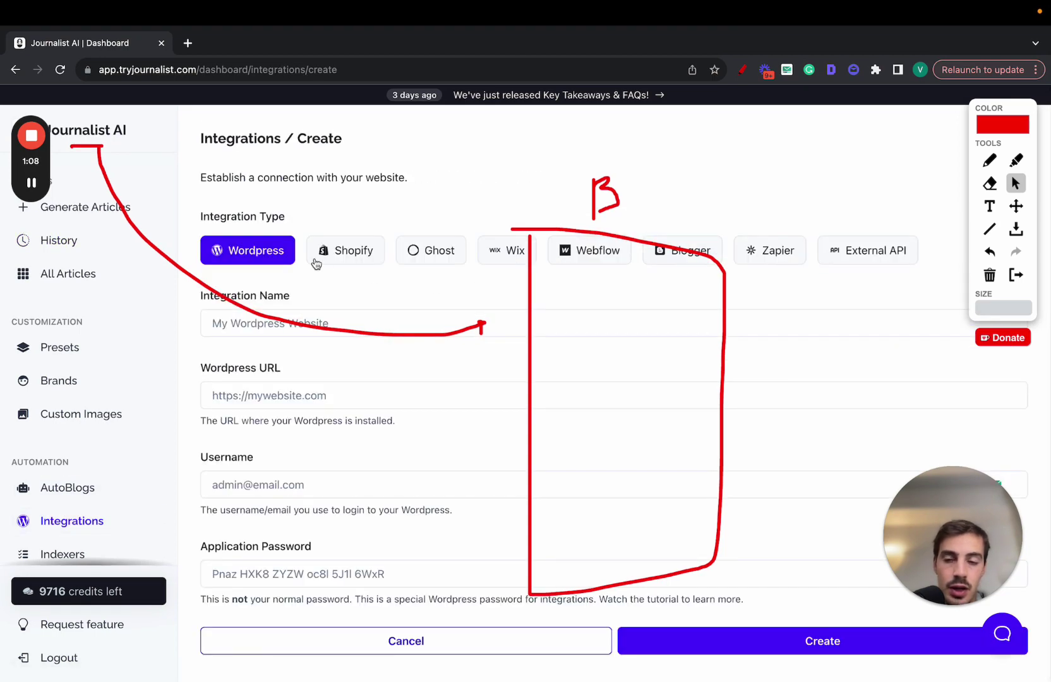
# Step: Compare the Shopify, Ghost, Wix, Webflow, Blogger, Zapier and External API integration types, then list the autoblogs
pyautogui.click(345, 252)
pyautogui.click(432, 252)
pyautogui.click(505, 252)
pyautogui.click(591, 254)
pyautogui.click(692, 257)
pyautogui.click(764, 265)
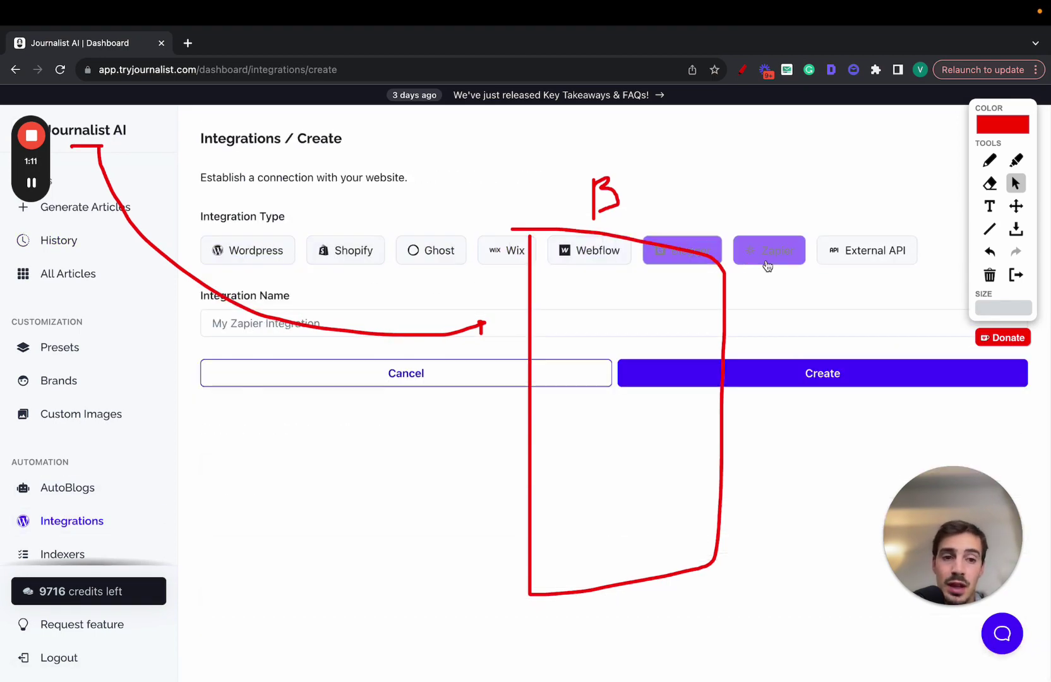
pyautogui.click(867, 262)
pyautogui.click(248, 250)
pyautogui.click(350, 252)
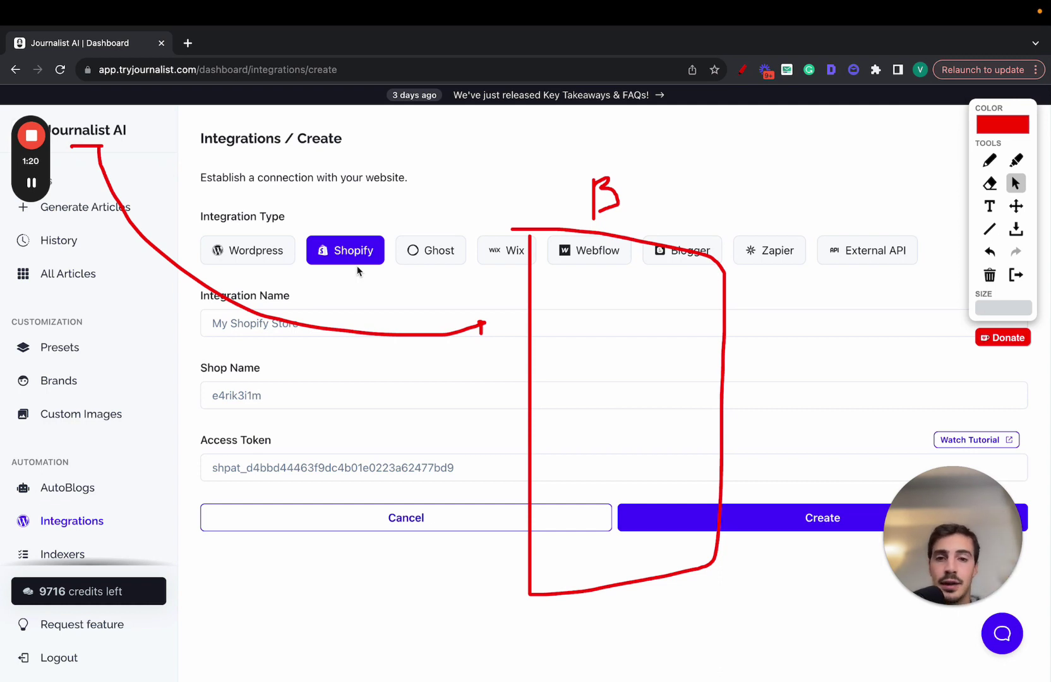
pyautogui.click(276, 262)
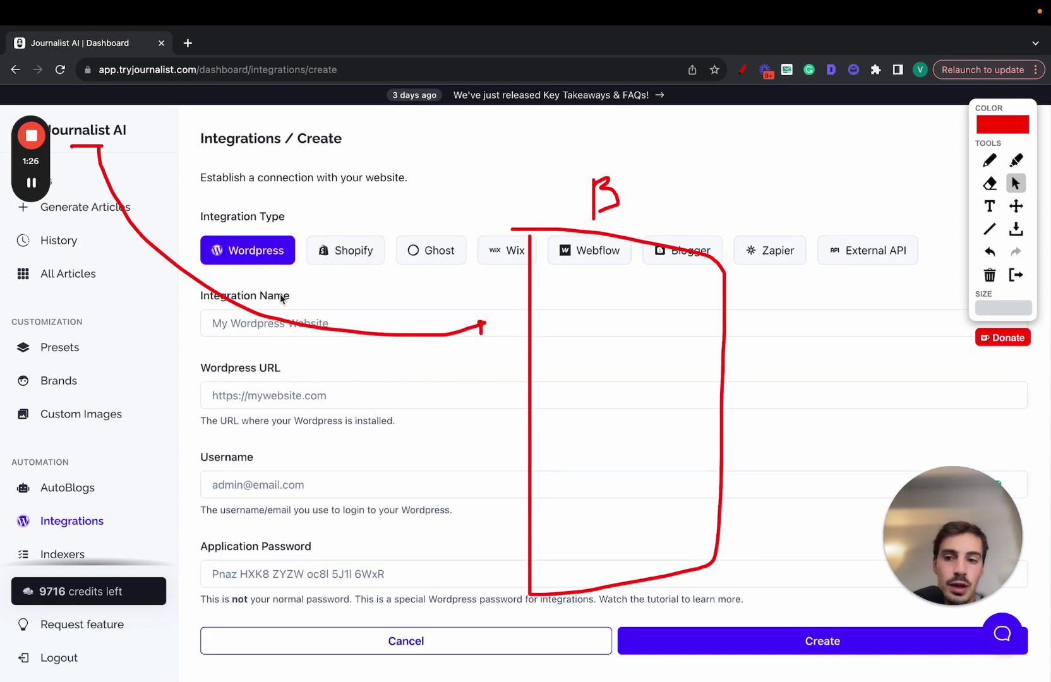
pyautogui.click(81, 488)
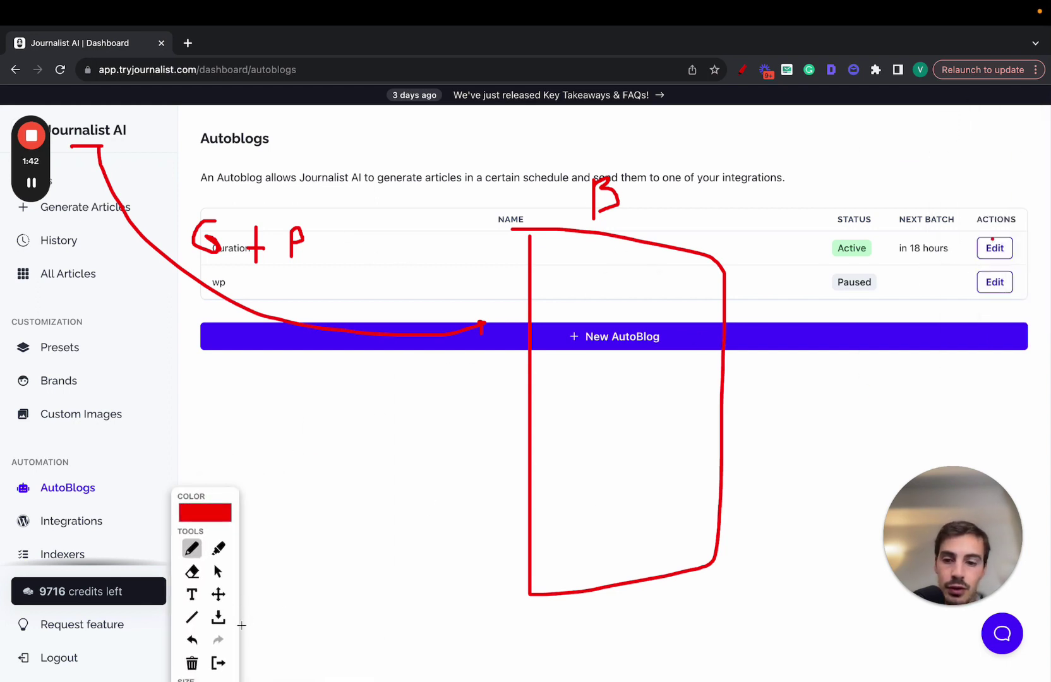
# Step: Edit the Curation autoblog to generate 5 articles per batch every week
pyautogui.click(217, 663)
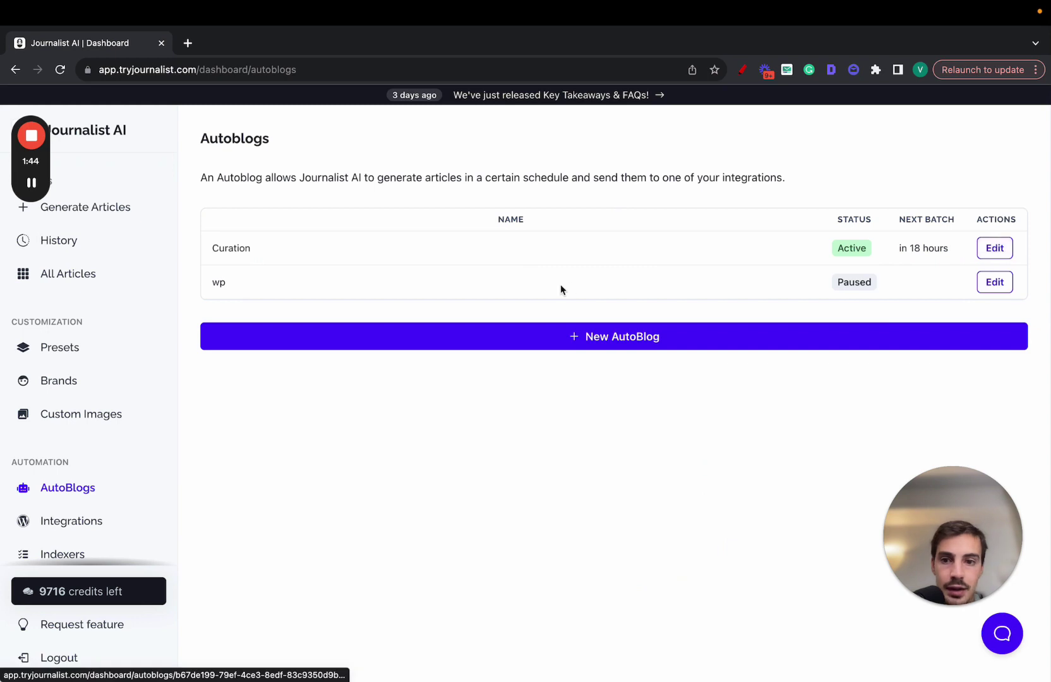
pyautogui.click(989, 245)
pyautogui.click(422, 404)
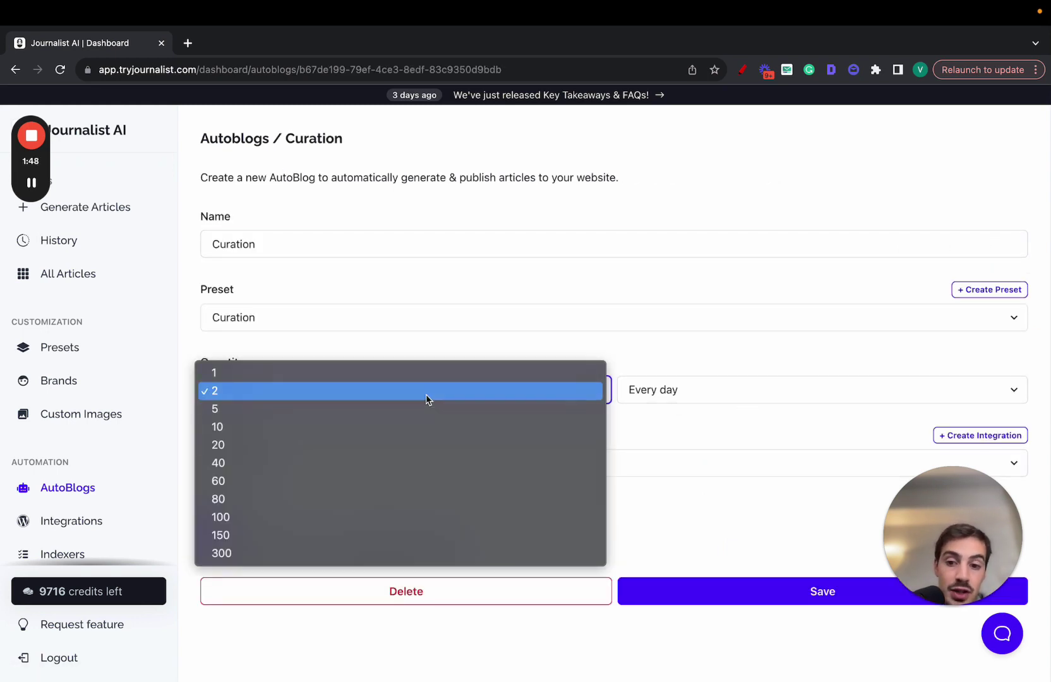
pyautogui.click(363, 552)
pyautogui.click(676, 392)
pyautogui.click(359, 400)
pyautogui.click(359, 401)
pyautogui.click(253, 247)
pyautogui.click(659, 385)
pyautogui.click(665, 375)
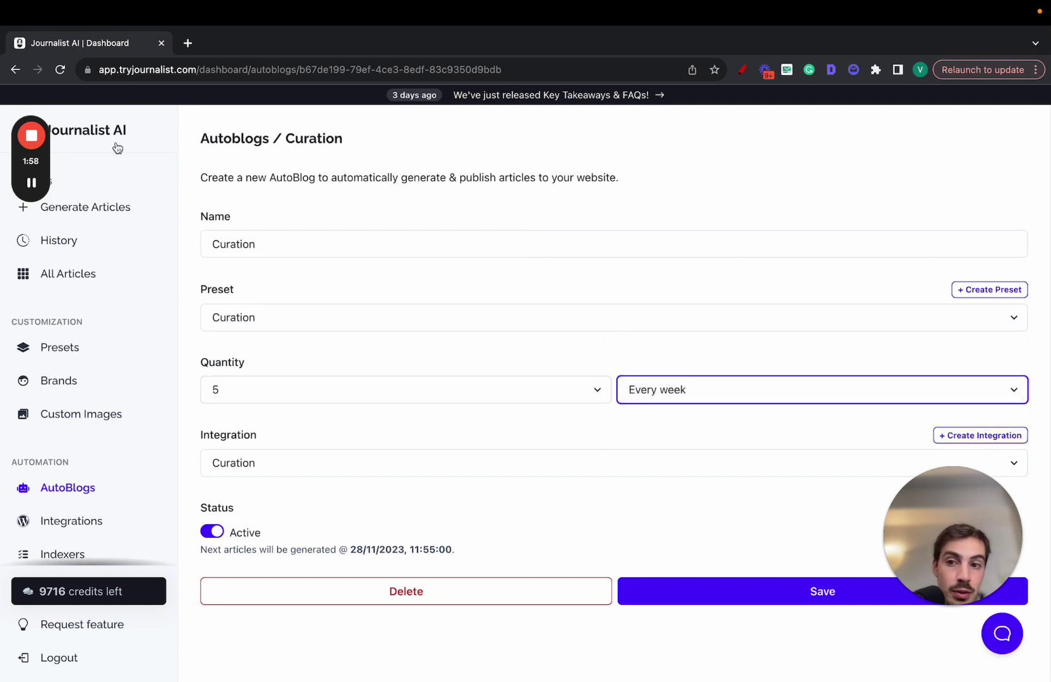
pyautogui.scroll(-1, 128, 343)
pyautogui.scroll(-3, 120, 354)
# Step: Glance over the new-integration form, then return to the AutoBlogs list
pyautogui.click(104, 409)
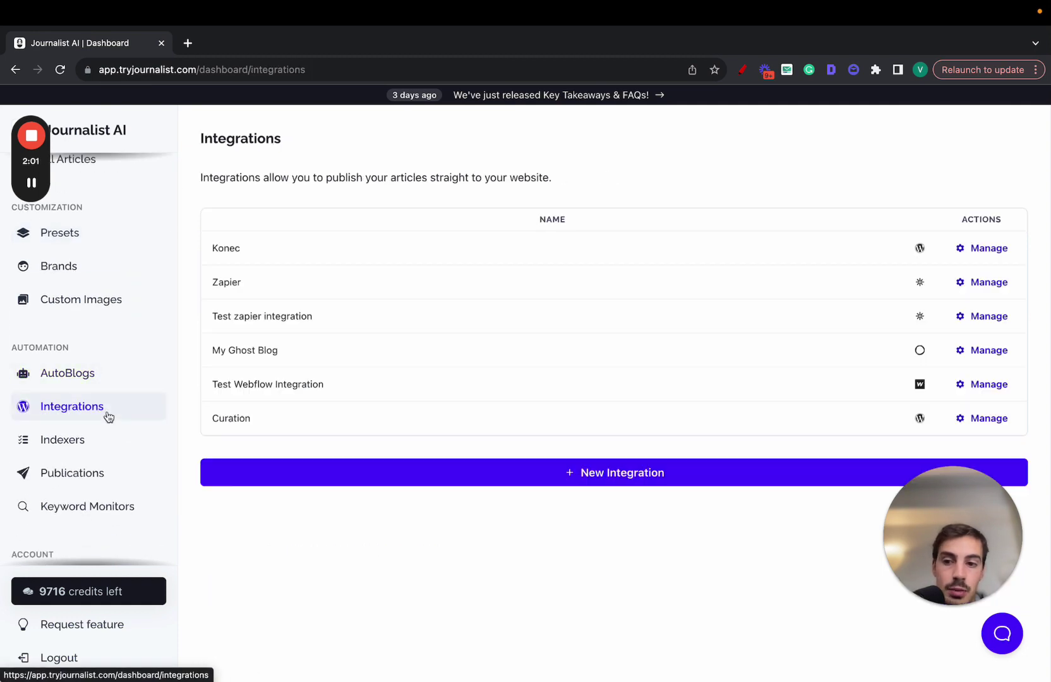
pyautogui.click(449, 474)
pyautogui.scroll(-1, 435, 341)
pyautogui.scroll(1, 435, 339)
pyautogui.moveTo(935, 516); pyautogui.dragTo(935, 240)
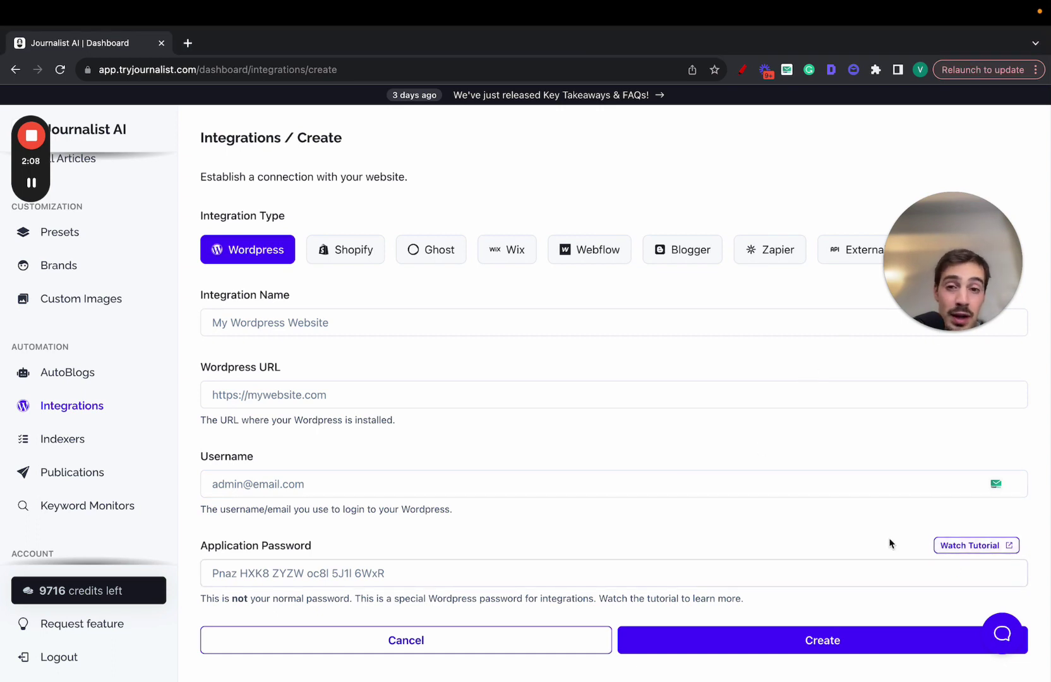
pyautogui.click(80, 378)
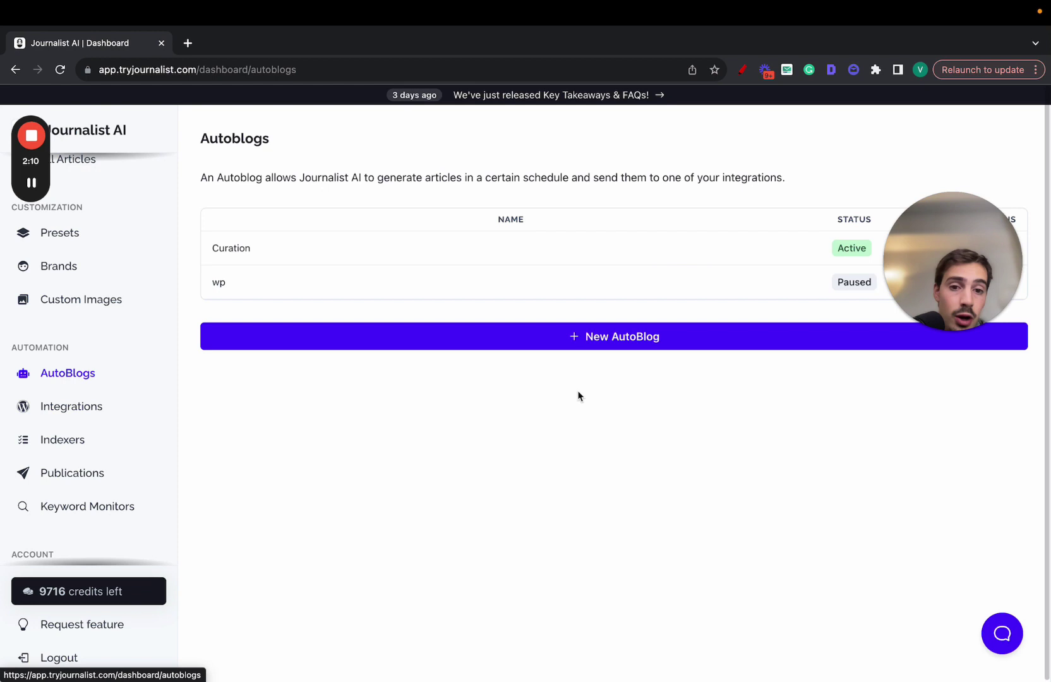
# Step: Create a new AutoBlog for the Konec integration with 80 articles every day
pyautogui.click(615, 336)
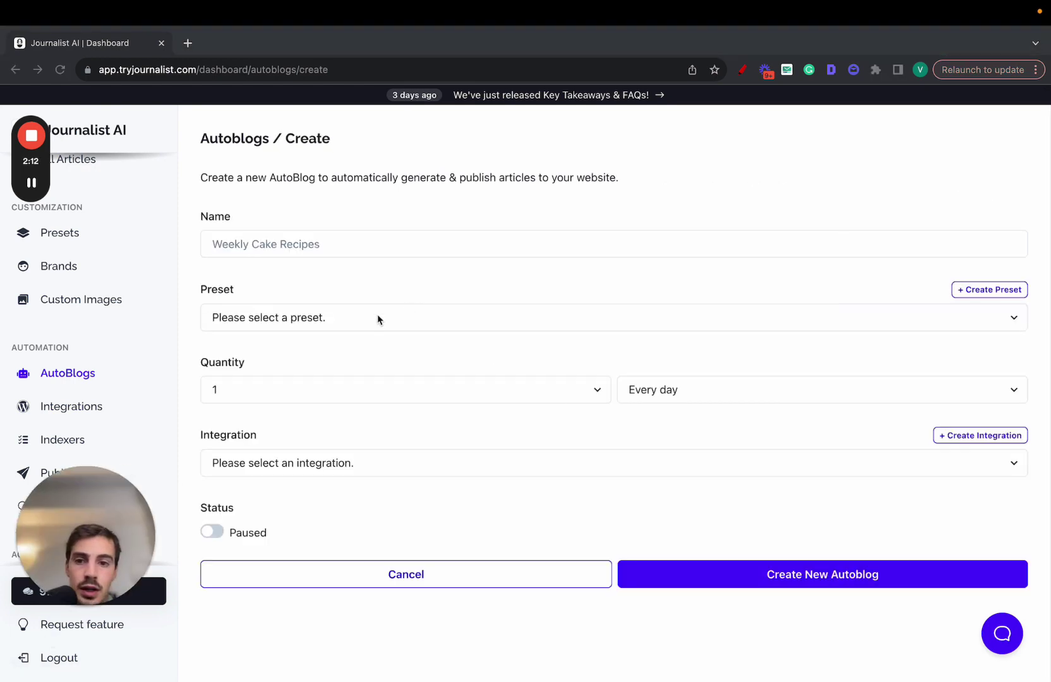
pyautogui.click(394, 463)
pyautogui.click(382, 483)
pyautogui.click(475, 391)
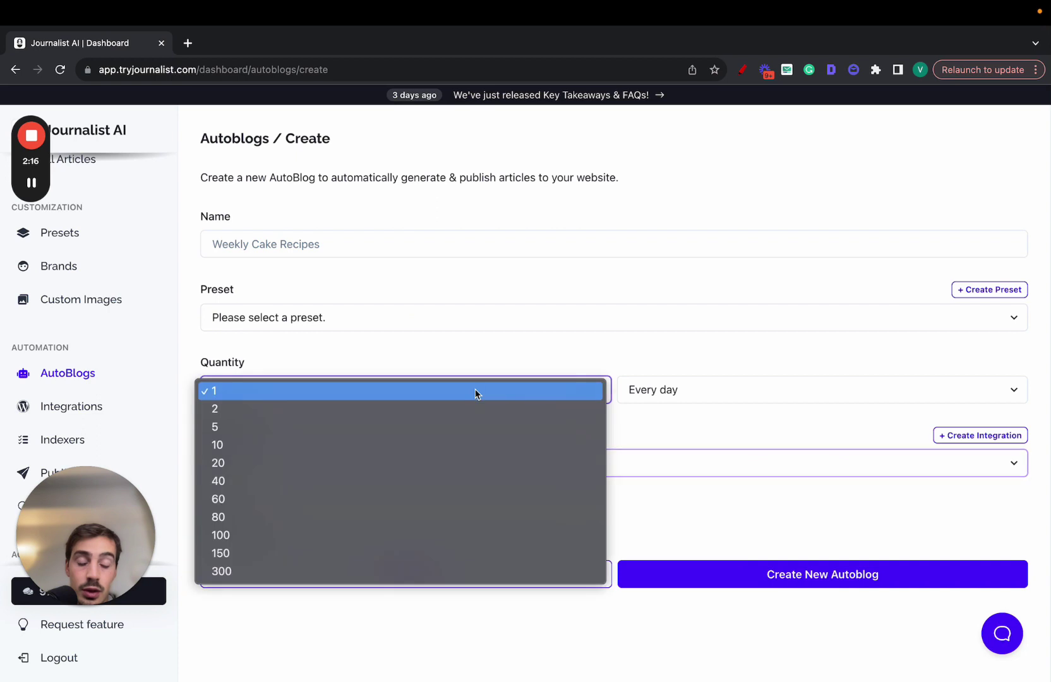
pyautogui.click(351, 517)
pyautogui.click(717, 392)
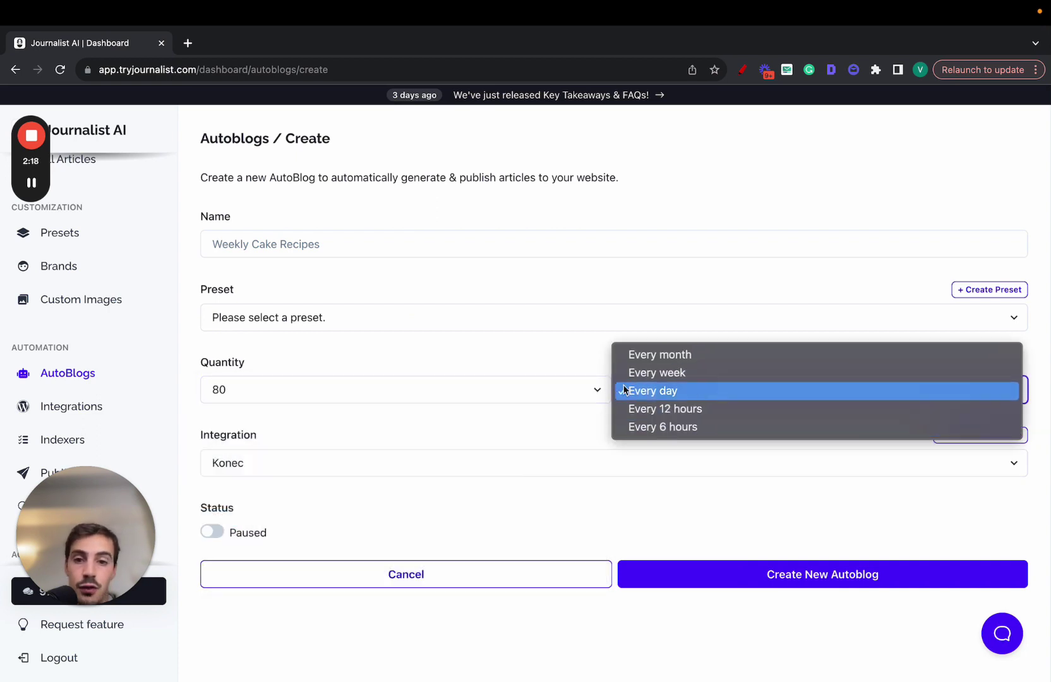
pyautogui.click(657, 390)
# Step: Leave the preset unset, set the AutoBlog to Active, and point an arrow at Indexers
pyautogui.click(297, 319)
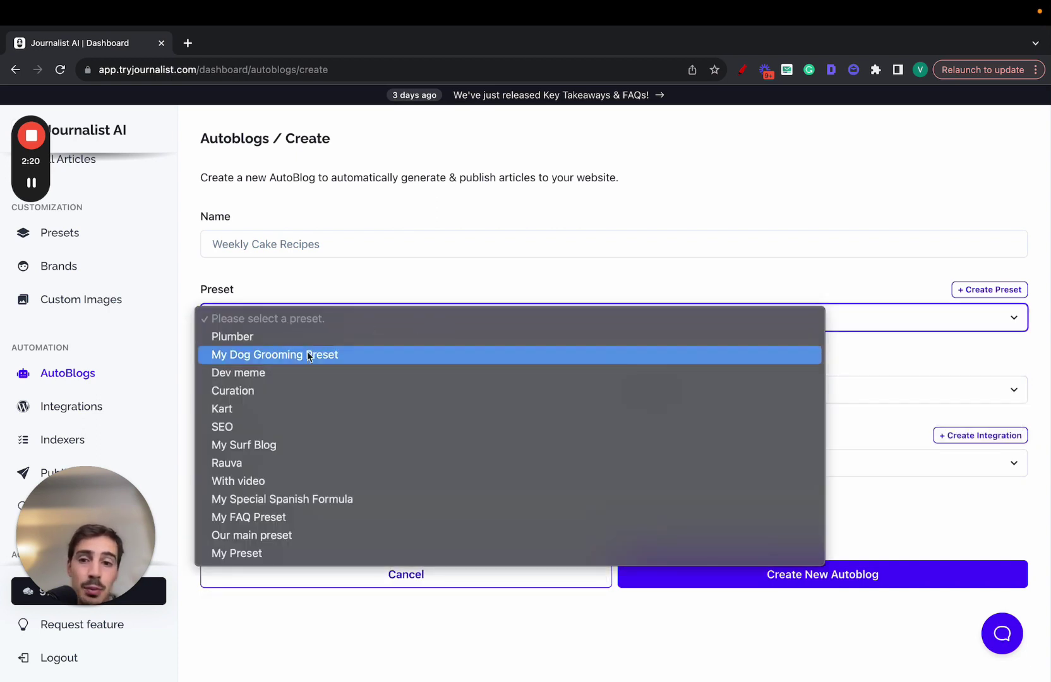
pyautogui.click(372, 290)
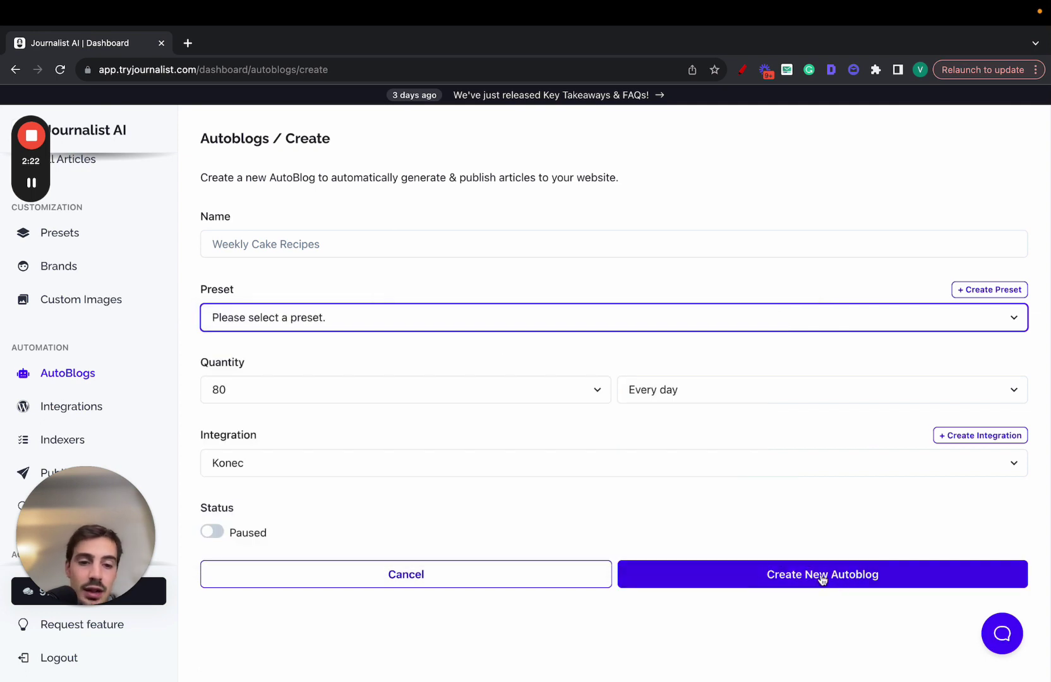
pyautogui.click(208, 532)
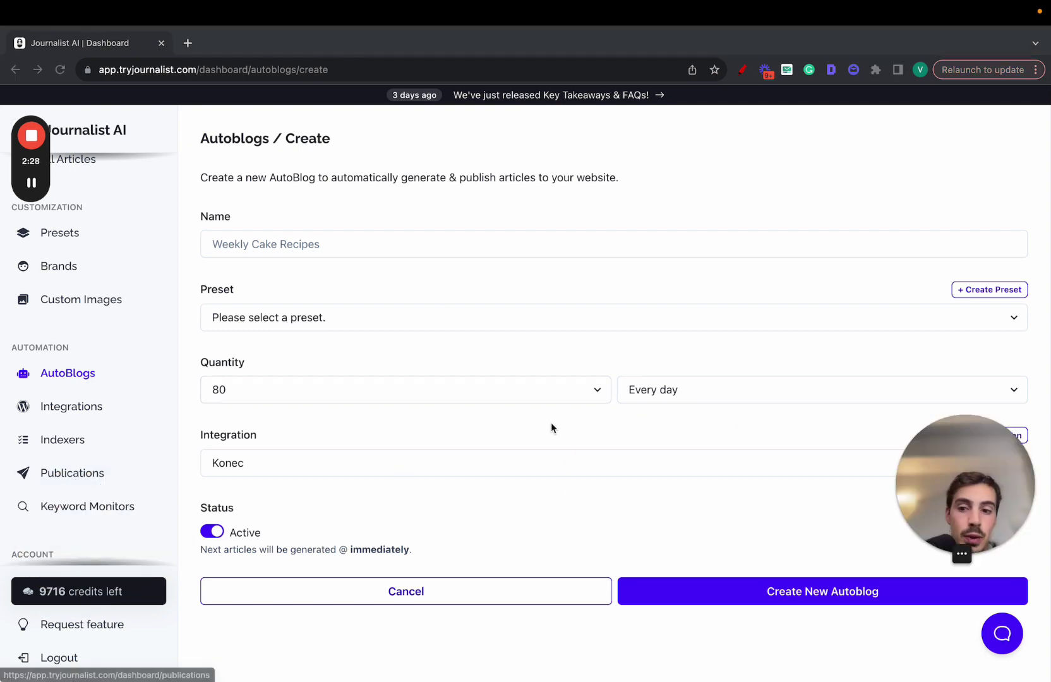
pyautogui.click(764, 70)
pyautogui.moveTo(190, 435); pyautogui.dragTo(105, 436)
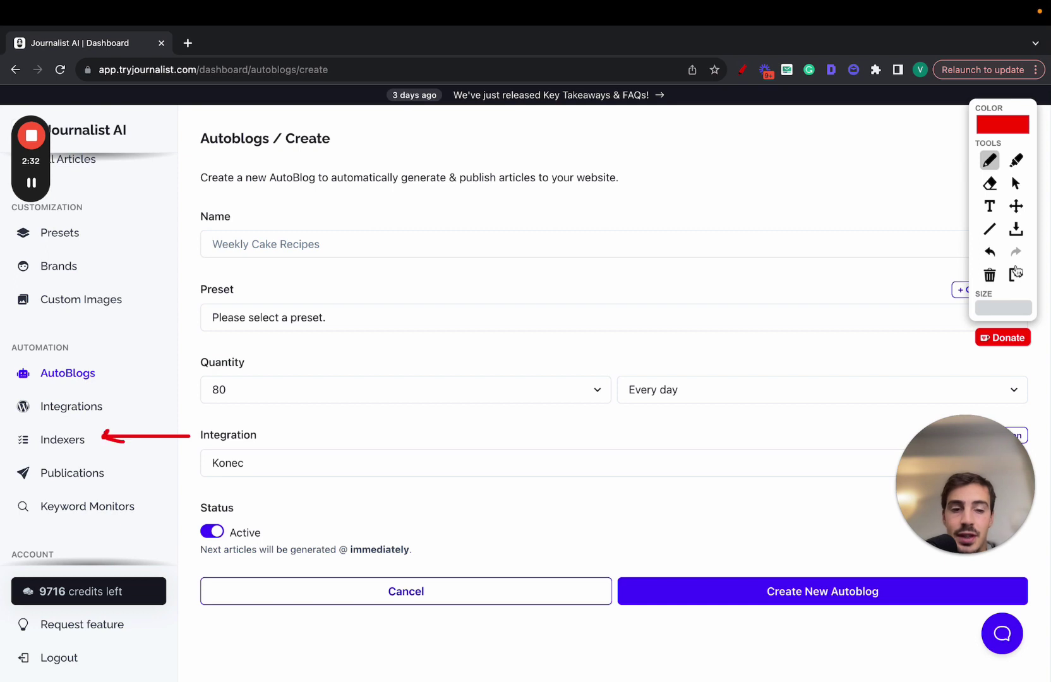
pyautogui.click(1015, 273)
# Step: View the New Indexer form on the Indexers page, then go to Keyword Monitors
pyautogui.click(108, 443)
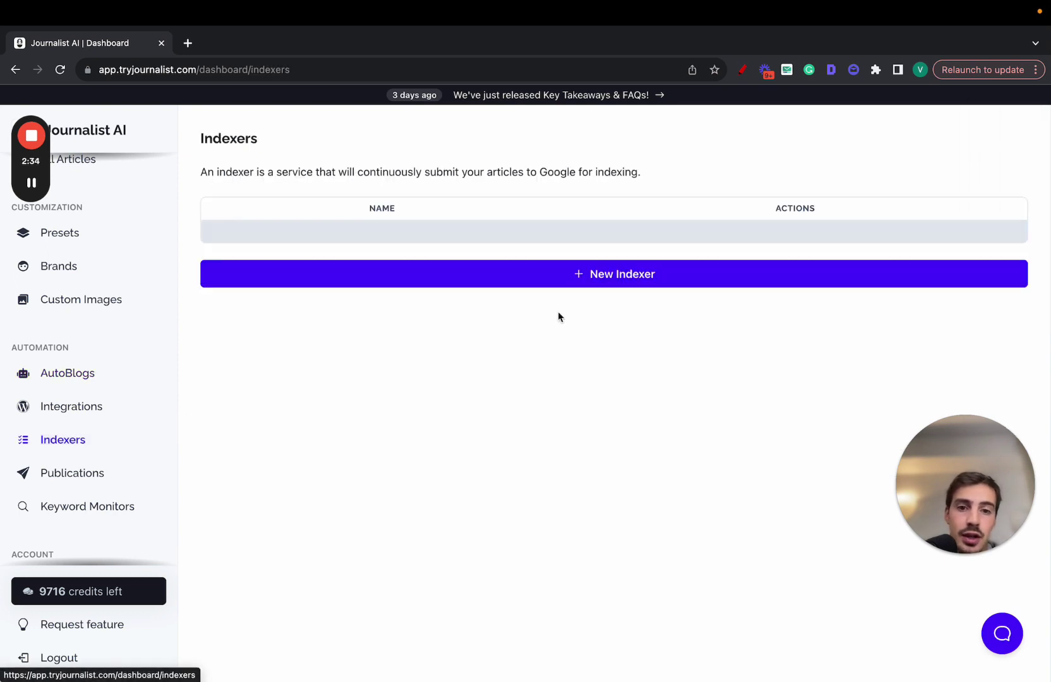
pyautogui.click(596, 292)
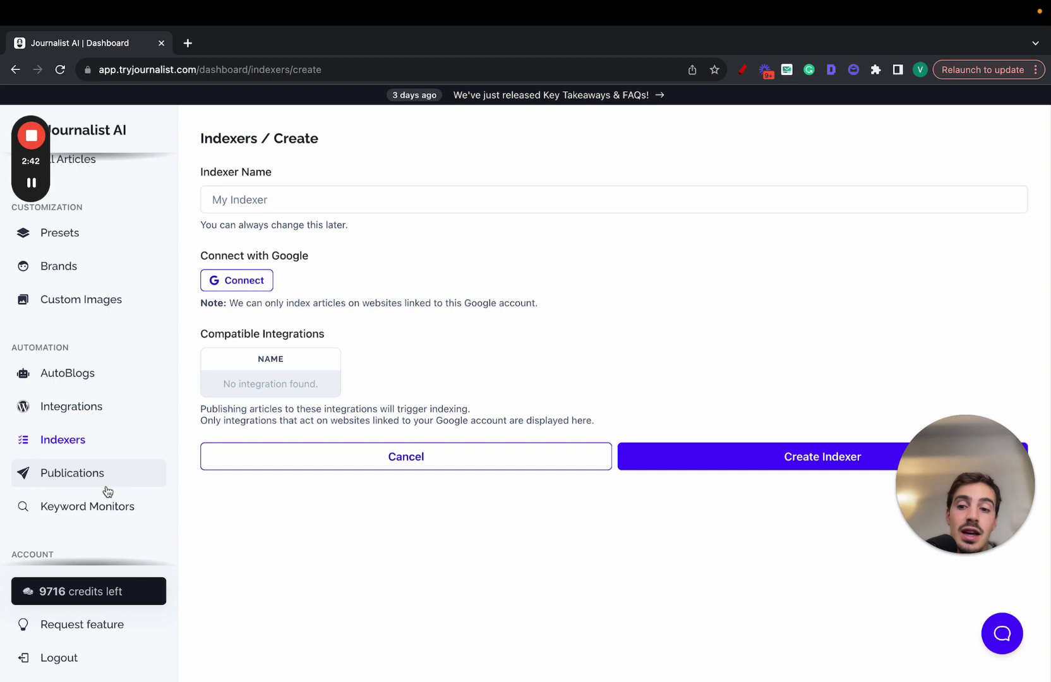
pyautogui.click(133, 505)
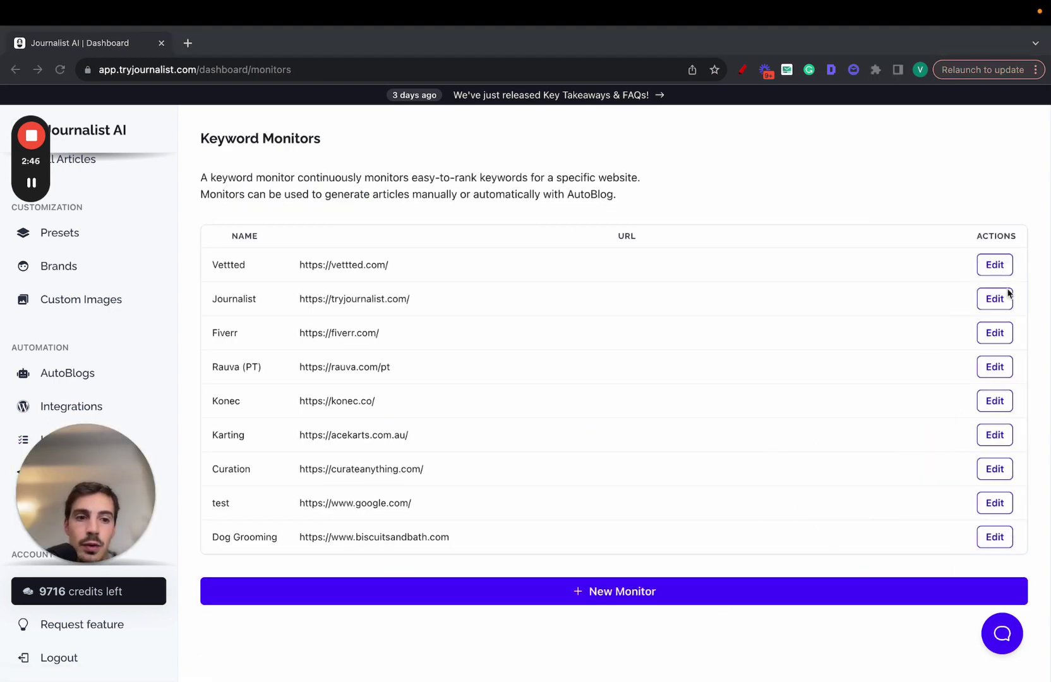
# Step: In the Vettted monitor, tick the suggested keywords from one time seo service to seo faqs
pyautogui.click(995, 264)
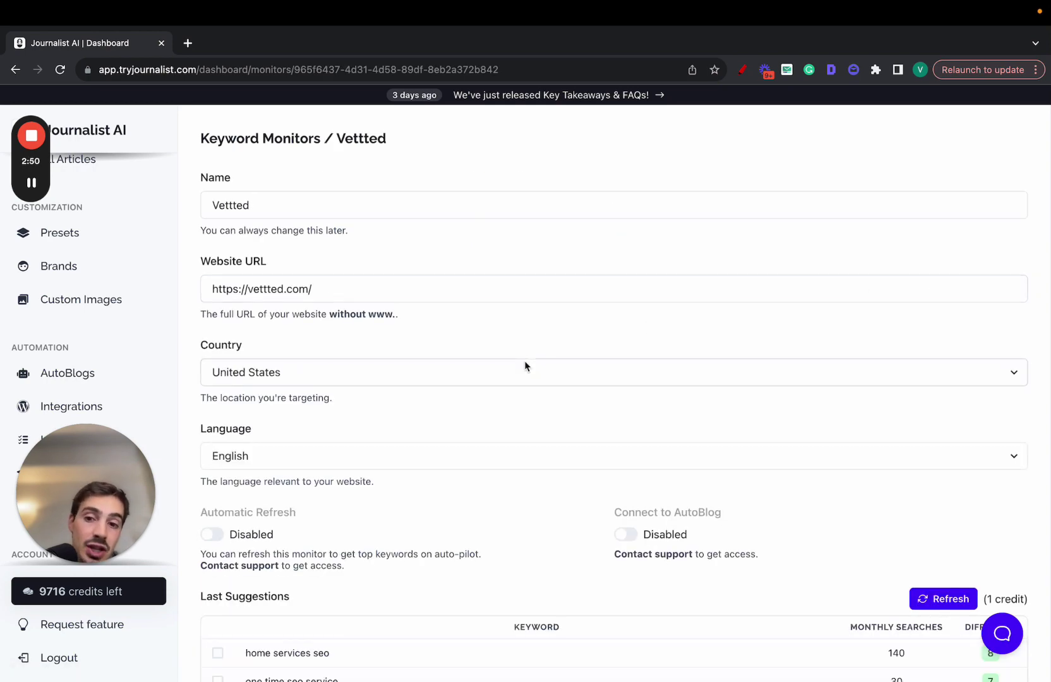
pyautogui.scroll(-7, 525, 366)
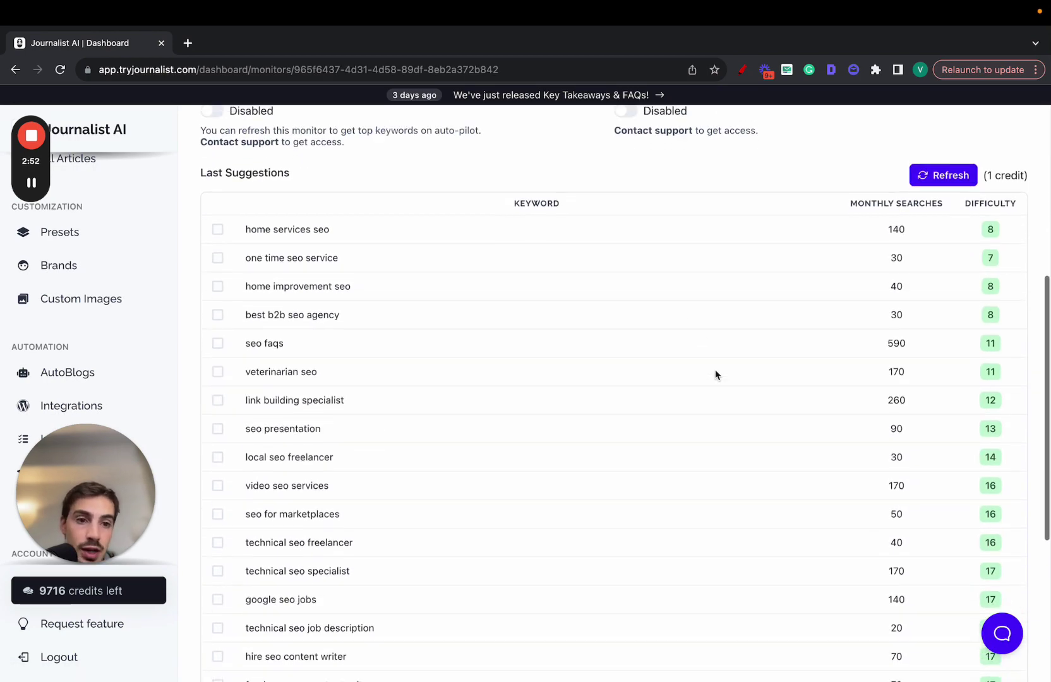
pyautogui.scroll(-1, 715, 374)
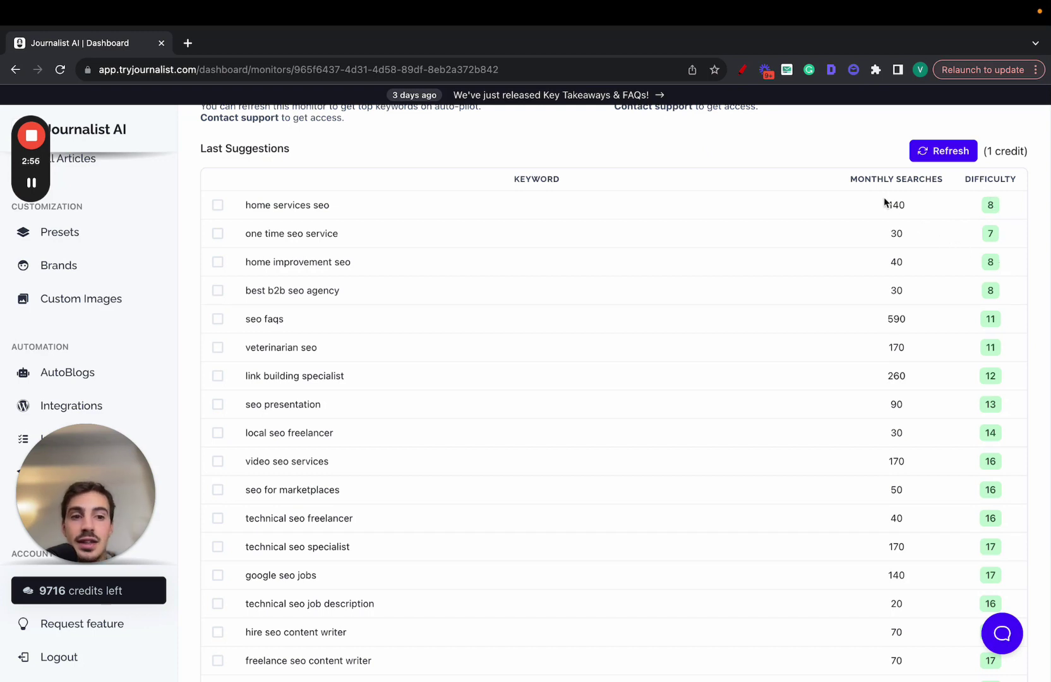
pyautogui.moveTo(884, 200); pyautogui.dragTo(884, 534)
pyautogui.click(787, 151)
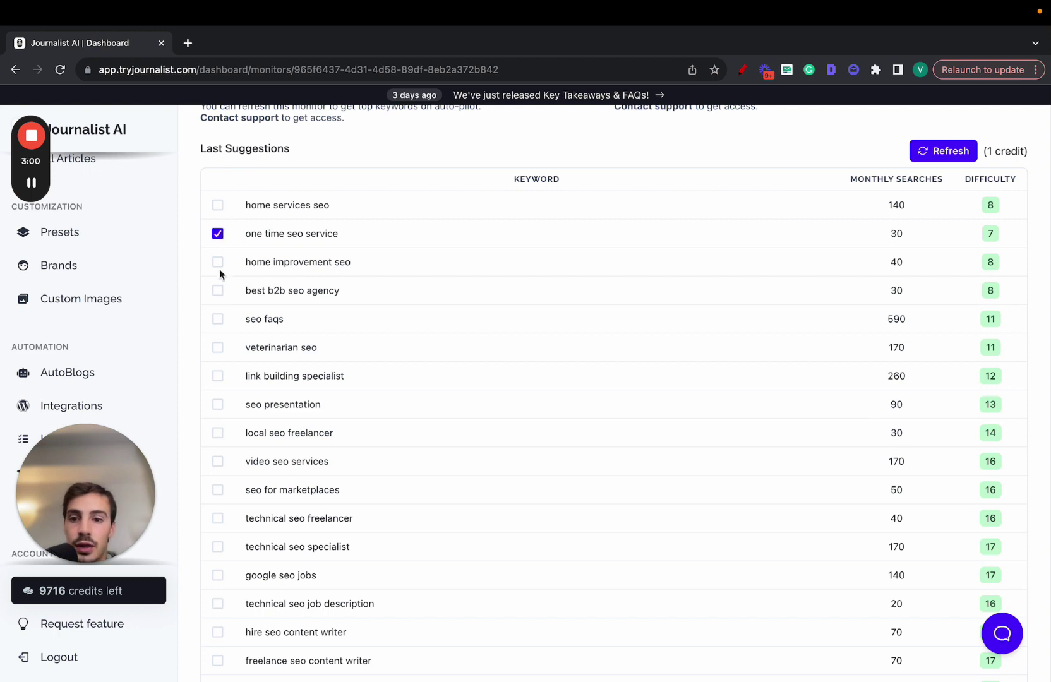
pyautogui.click(217, 319)
pyautogui.scroll(1, 530, 294)
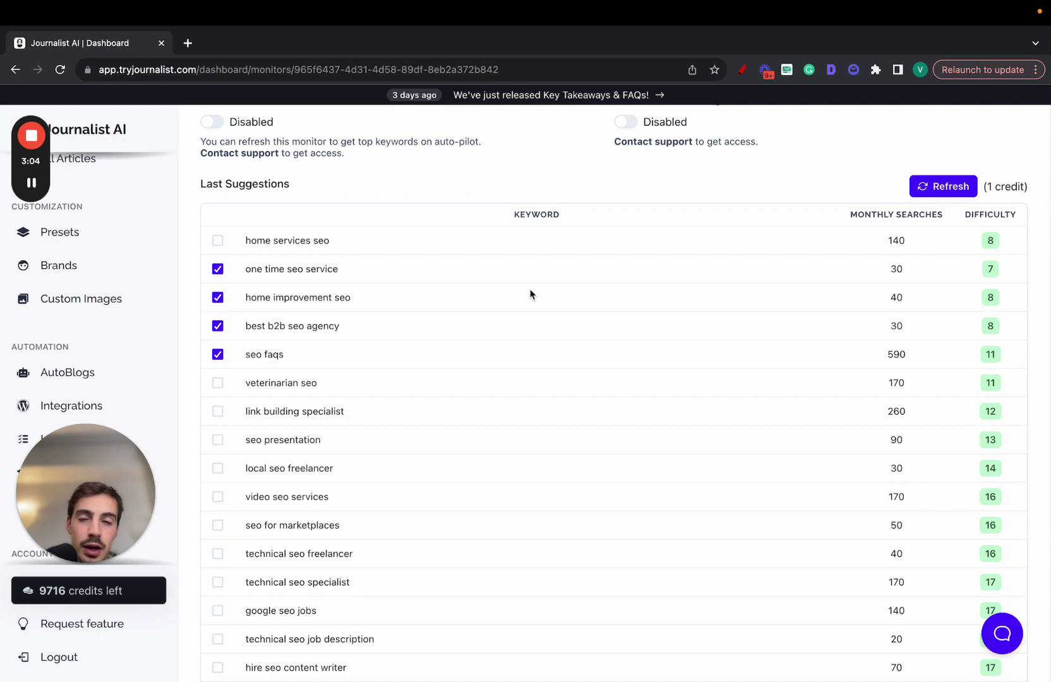
pyautogui.scroll(7, 530, 294)
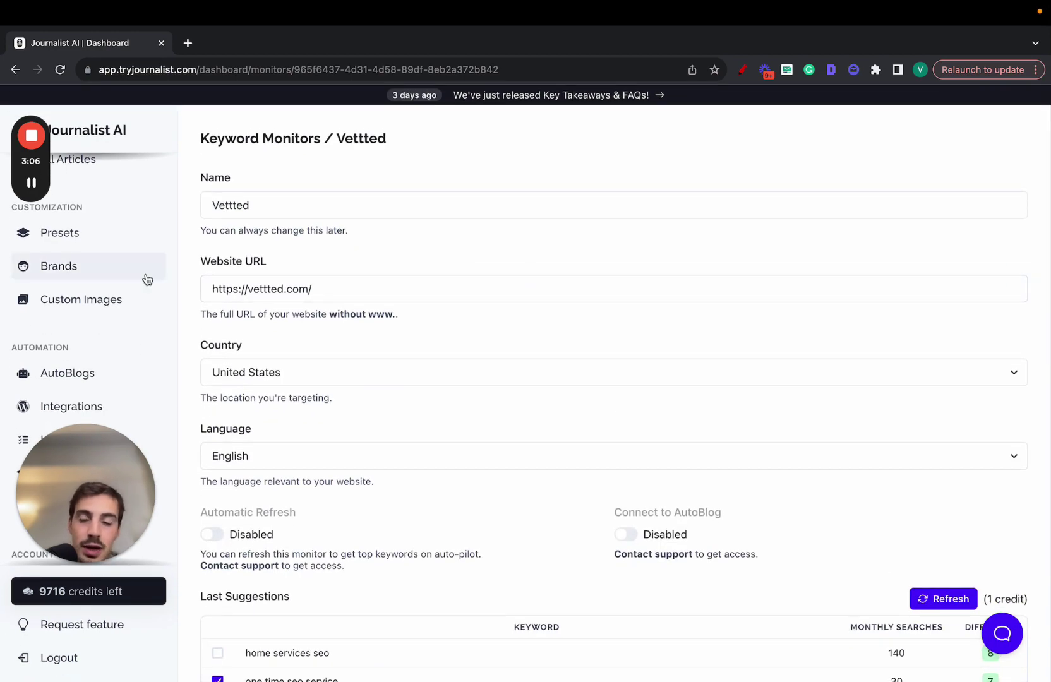
pyautogui.scroll(2, 147, 279)
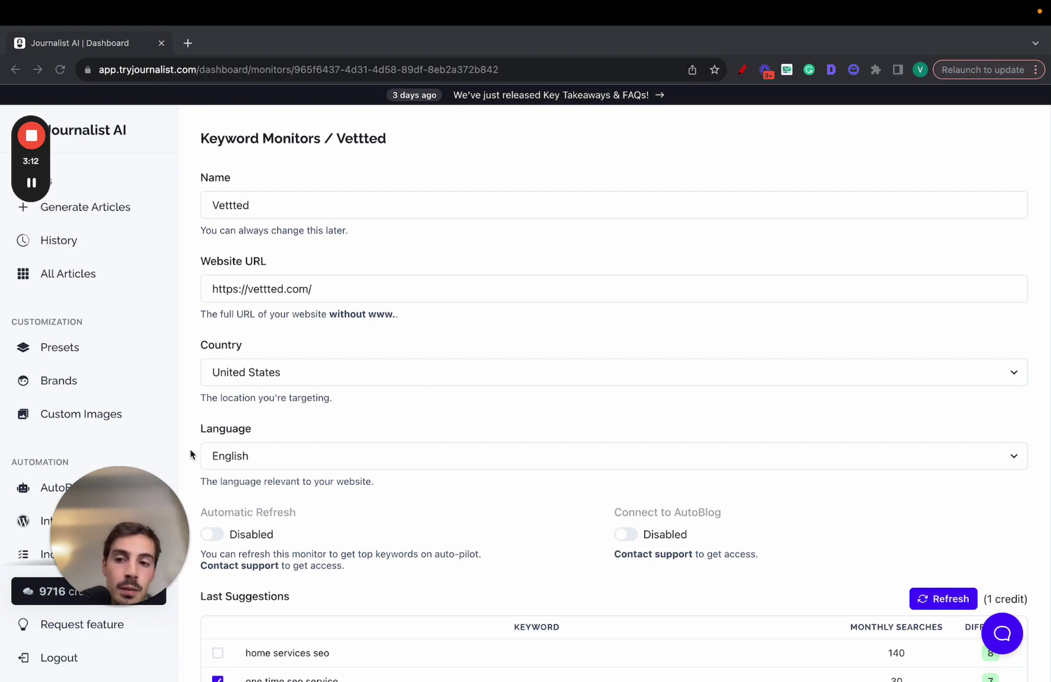
# Step: Open Generate Articles and cycle through the Simple, Titles and Keywords modes
pyautogui.click(105, 215)
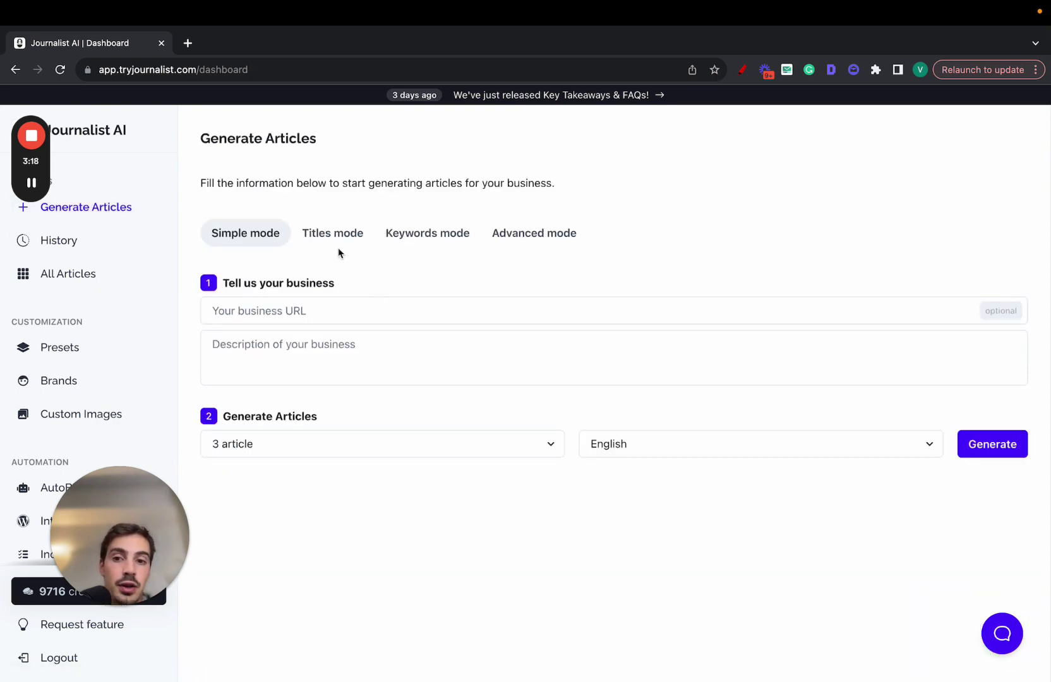
pyautogui.click(317, 238)
pyautogui.click(419, 241)
pyautogui.click(264, 236)
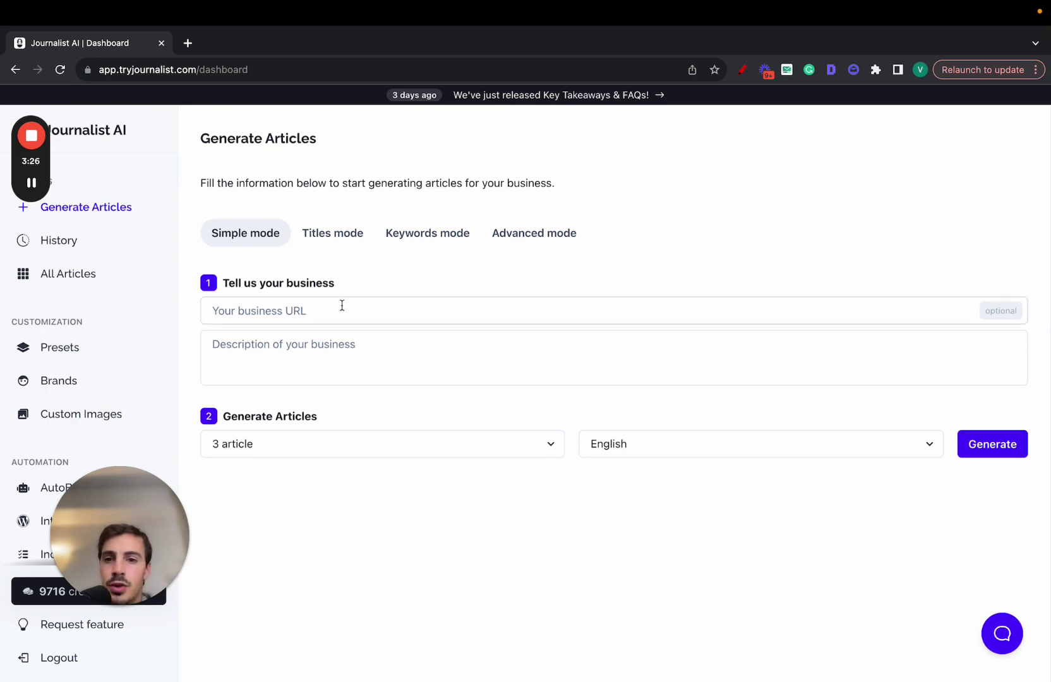
# Step: Set a Simple-mode batch of 20 articles, keeping English as the language
pyautogui.click(317, 444)
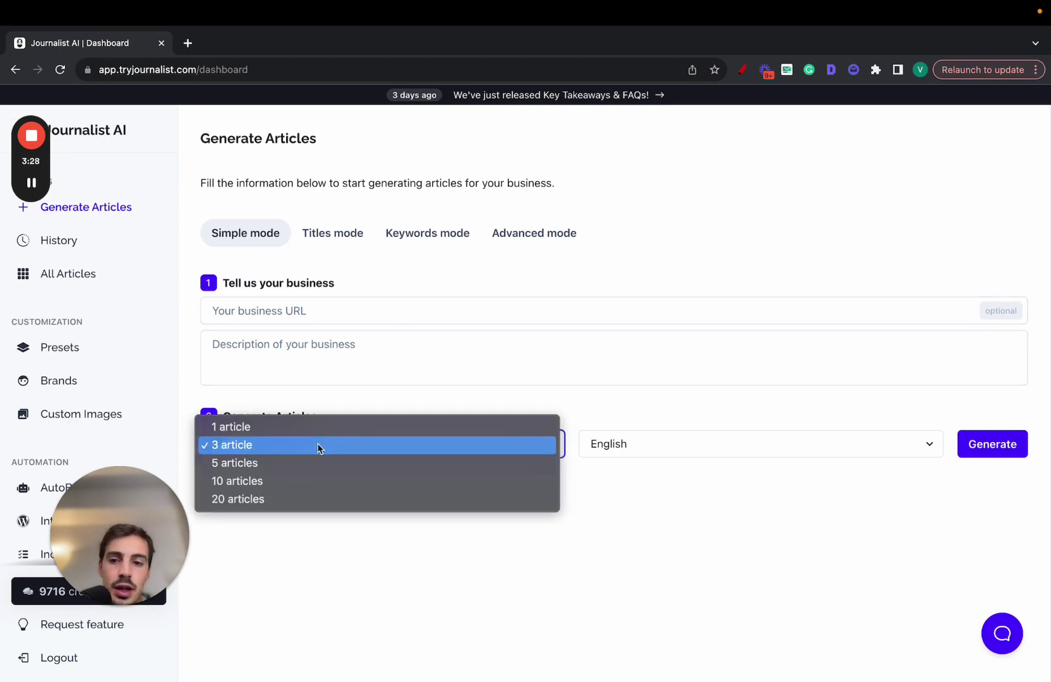
pyautogui.click(327, 499)
pyautogui.click(685, 445)
pyautogui.scroll(-15, 673, 484)
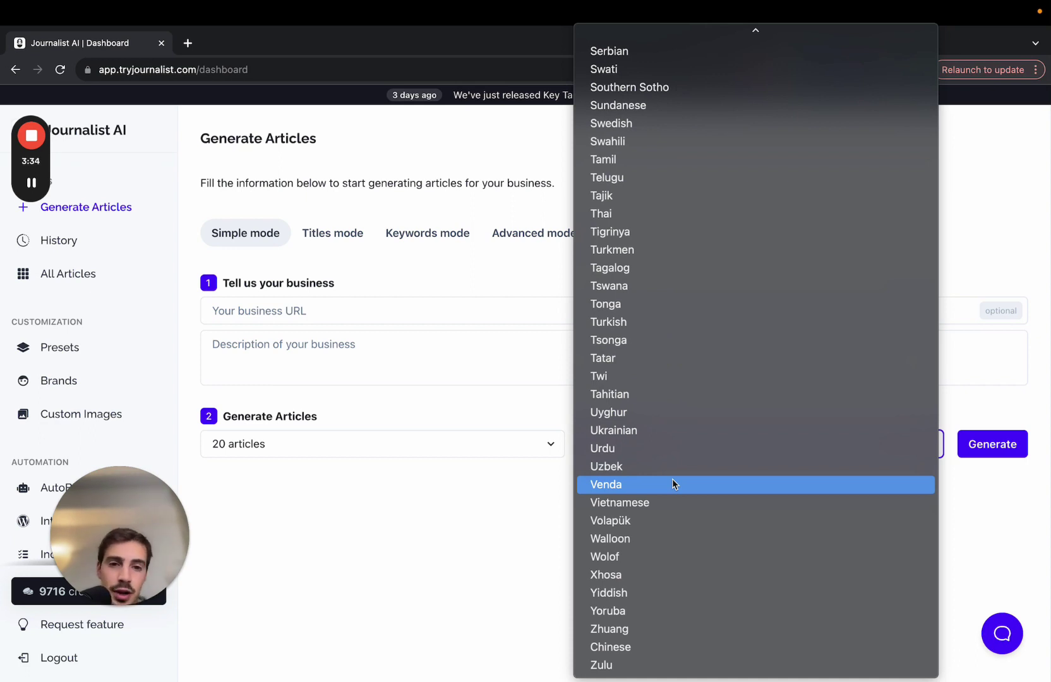
pyautogui.scroll(5, 673, 484)
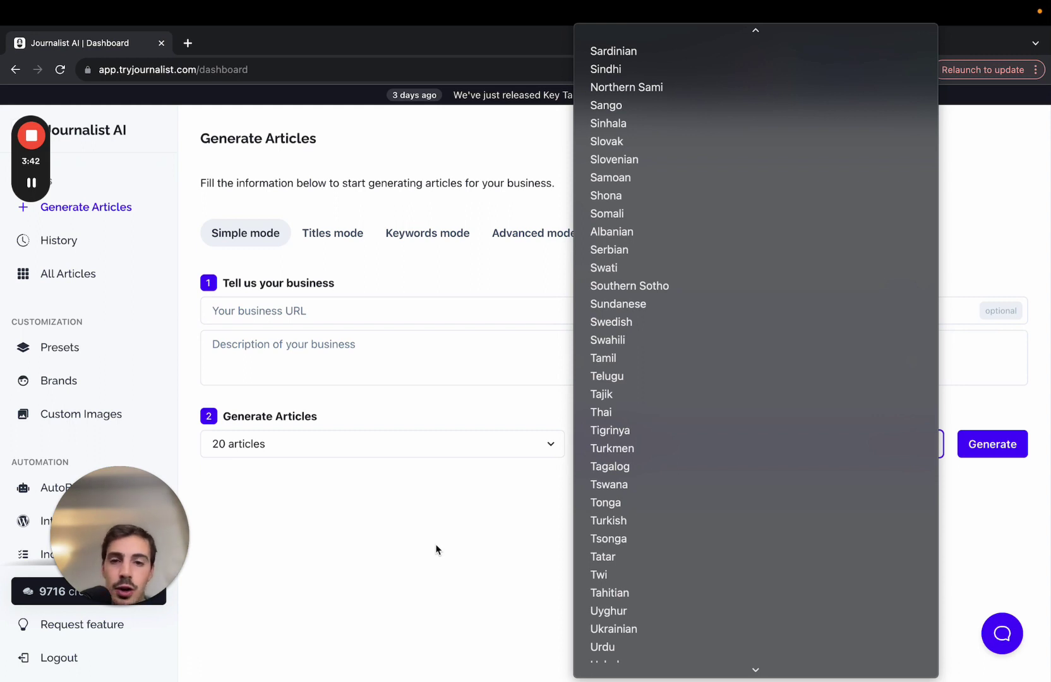
pyautogui.click(436, 549)
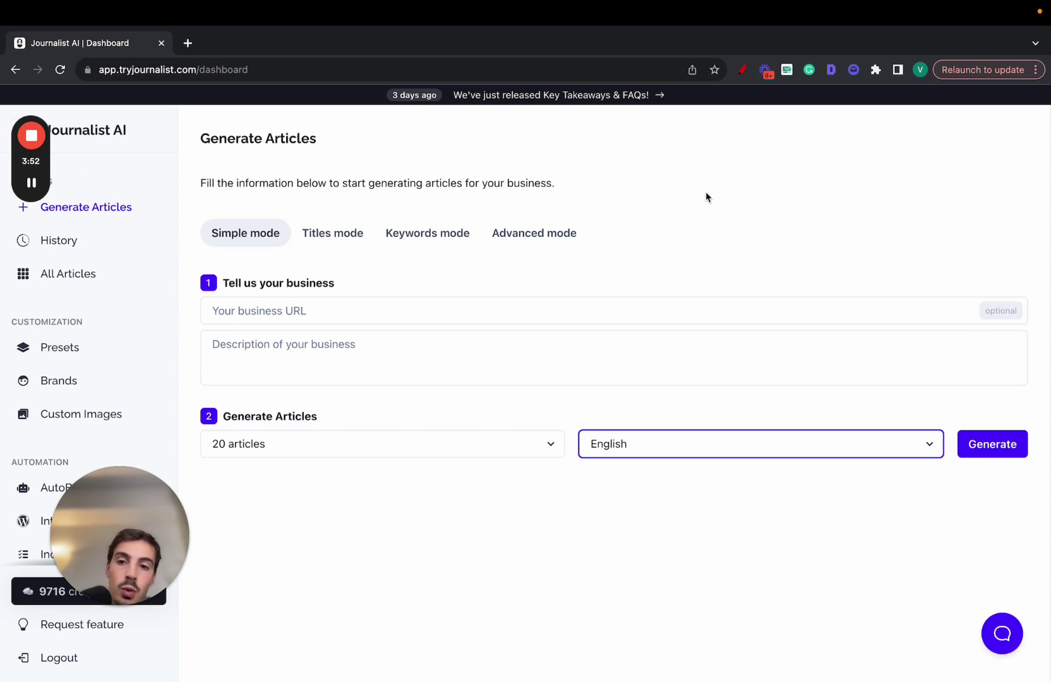
# Step: Check the Titles and Keywords mode forms, then switch to Advanced mode
pyautogui.click(320, 243)
pyautogui.click(363, 281)
pyautogui.click(364, 520)
pyautogui.click(922, 325)
pyautogui.click(429, 231)
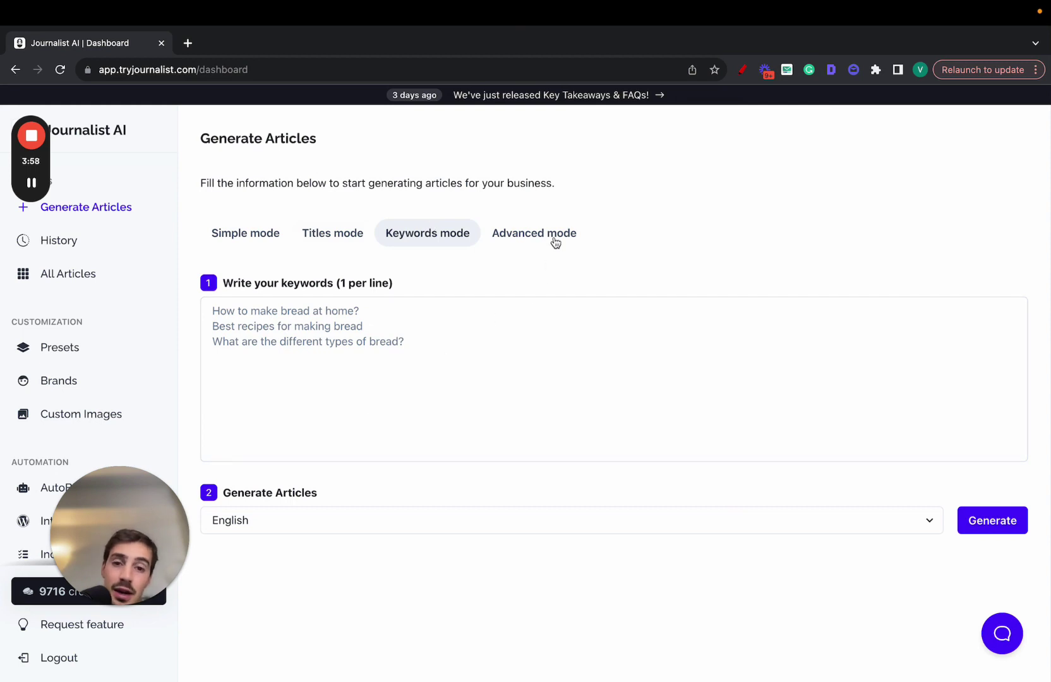
pyautogui.click(552, 238)
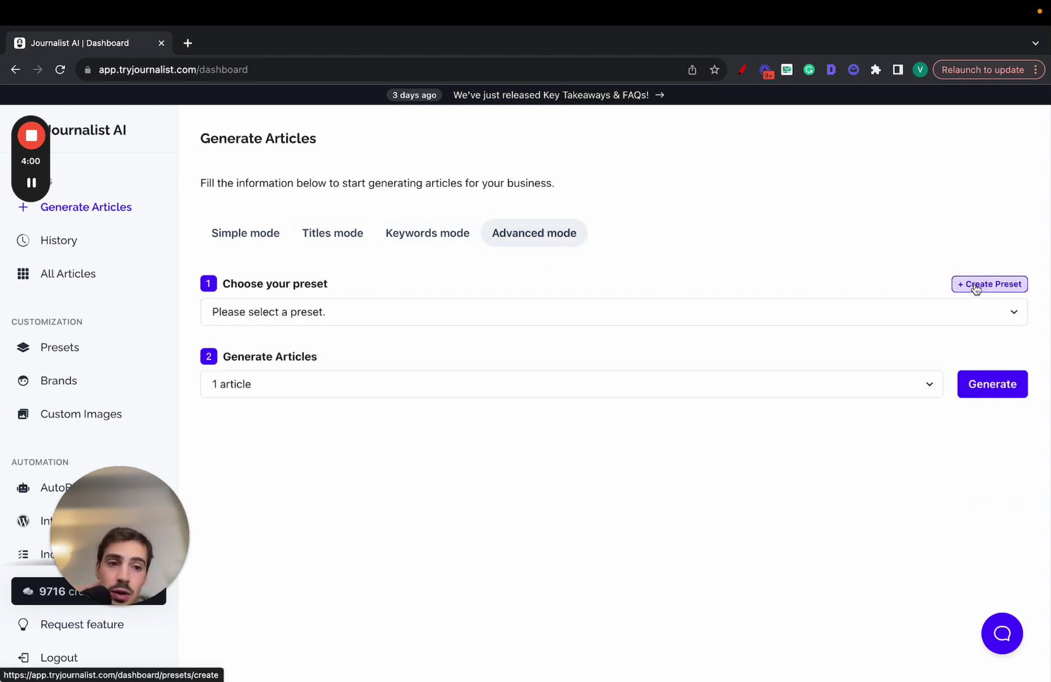
# Step: Start a new preset and step through its settings sections, including Videos
pyautogui.click(961, 286)
pyautogui.click(351, 325)
pyautogui.click(336, 357)
pyautogui.click(329, 380)
pyautogui.click(326, 408)
pyautogui.click(324, 440)
pyautogui.click(321, 468)
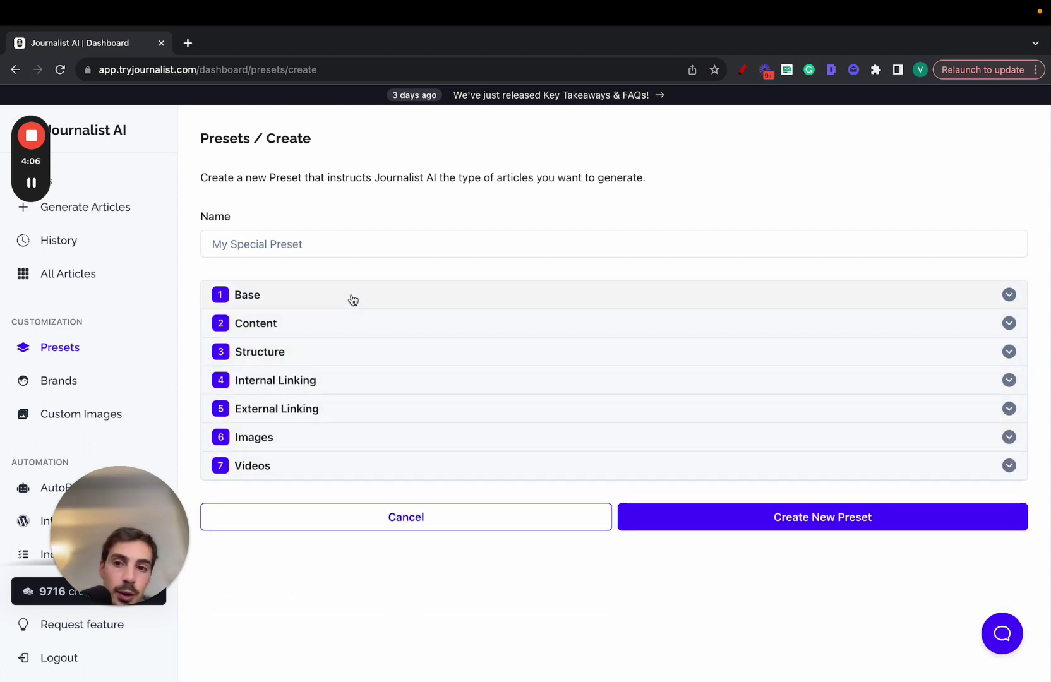
# Step: Highlight the preset's section names and Name label, then expand the Base section
pyautogui.moveTo(195, 134); pyautogui.dragTo(586, 544)
pyautogui.click(108, 501)
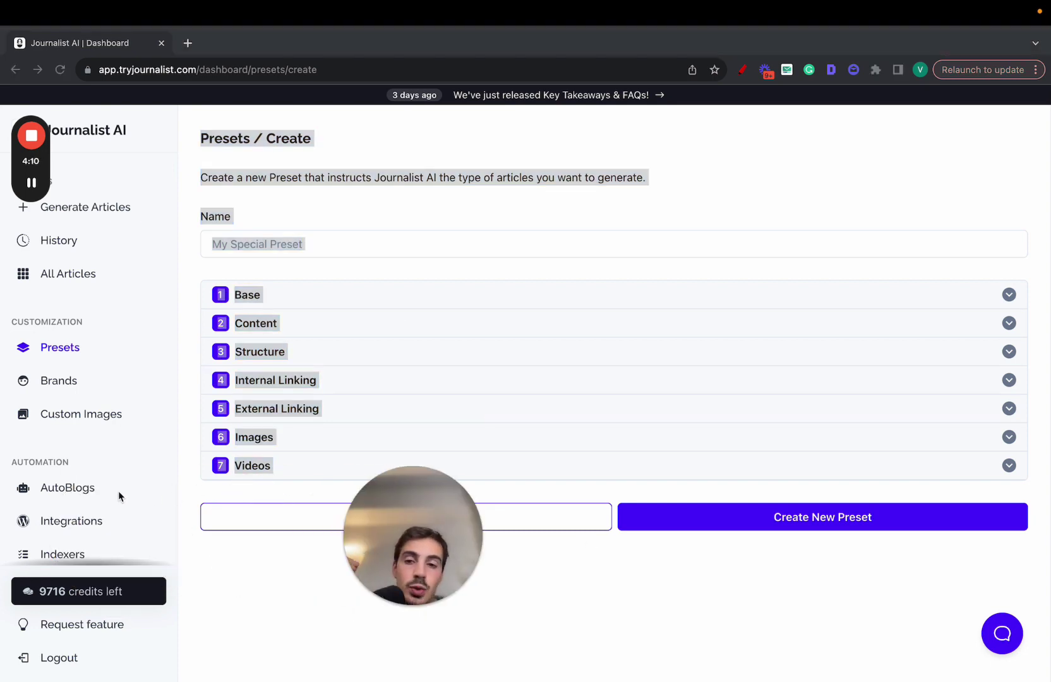
pyautogui.moveTo(415, 496)
pyautogui.moveTo(414, 496); pyautogui.dragTo(87, 496)
pyautogui.doubleClick(451, 207)
pyautogui.click(335, 295)
pyautogui.scroll(-1, 332, 300)
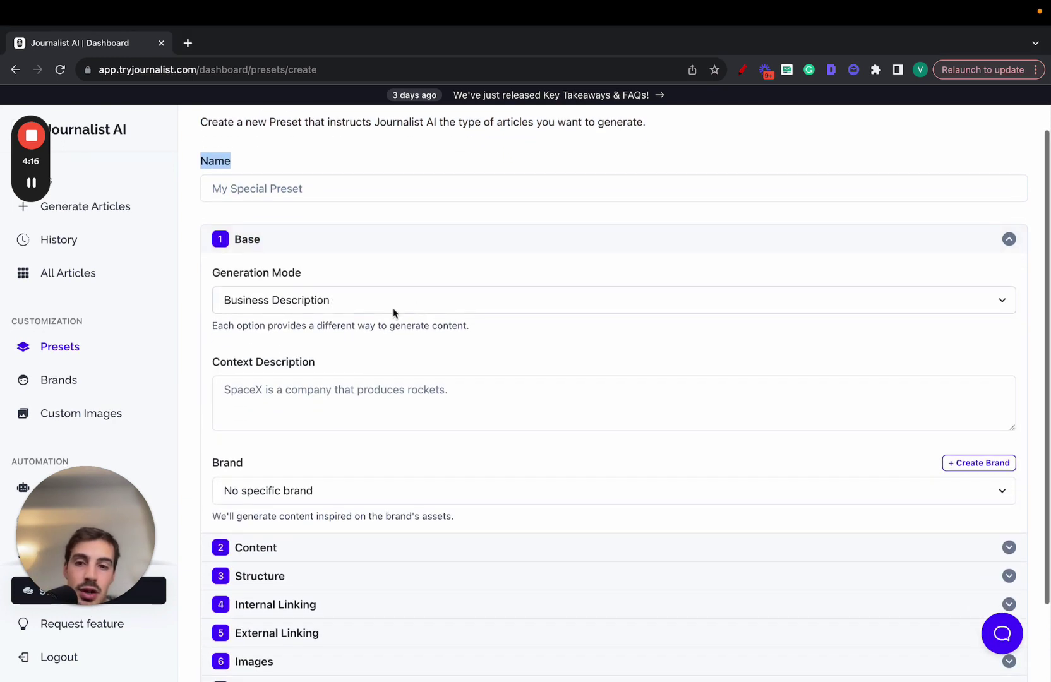
pyautogui.scroll(-2, 392, 313)
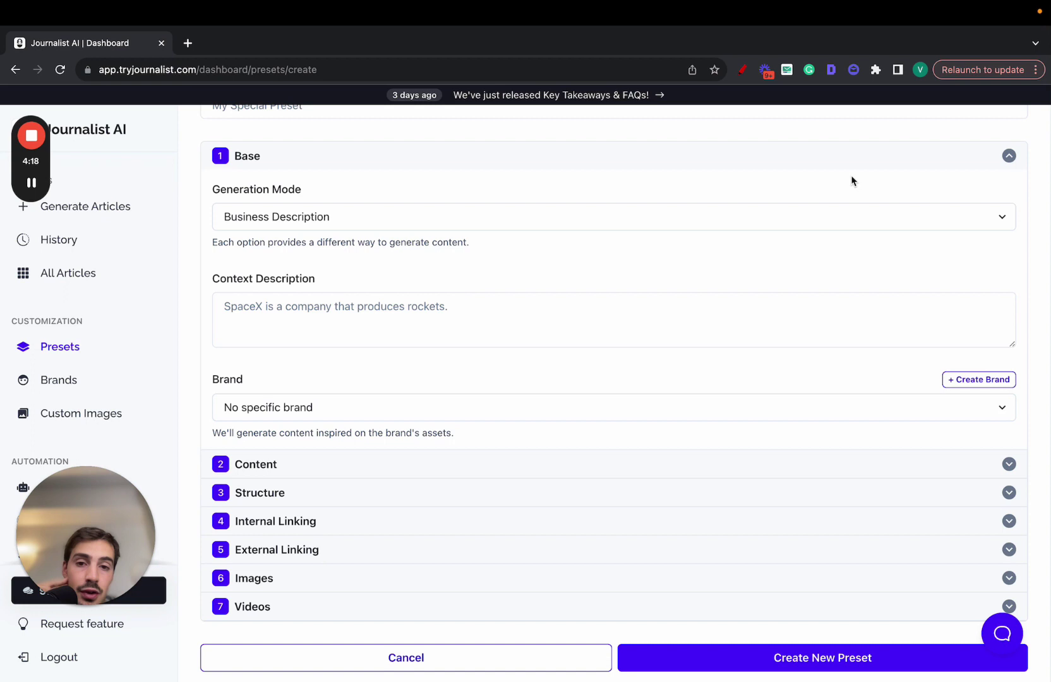
pyautogui.click(743, 69)
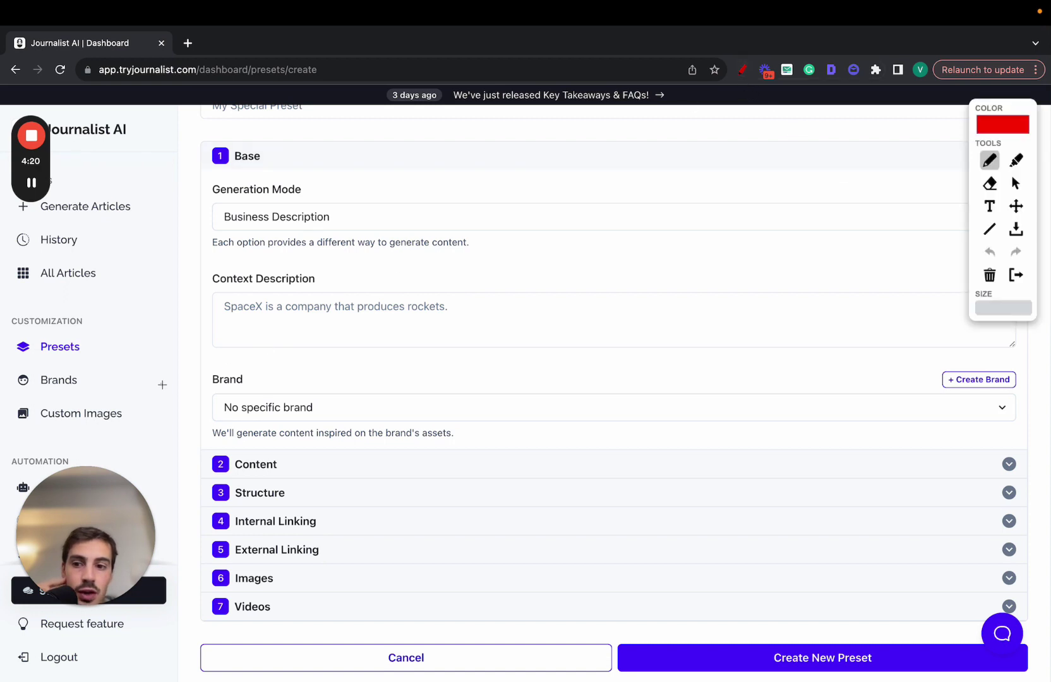
pyautogui.moveTo(99, 375); pyautogui.dragTo(92, 383)
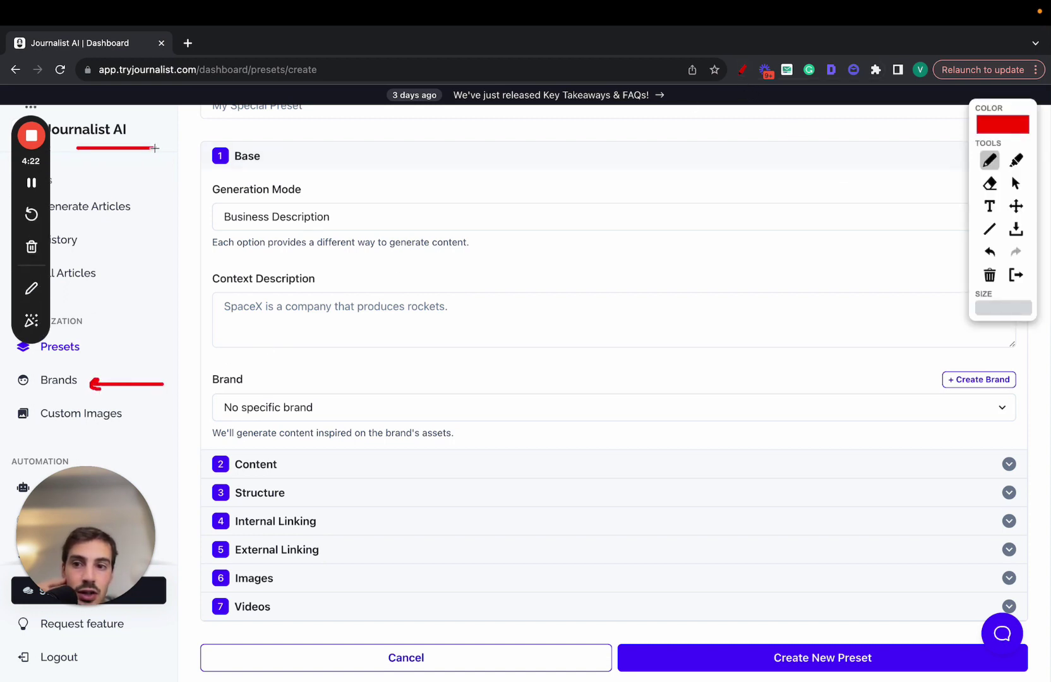
pyautogui.moveTo(129, 156)
pyautogui.mouseDown()
pyautogui.moveTo(469, 357)
pyautogui.moveTo(514, 358)
pyautogui.mouseUp()
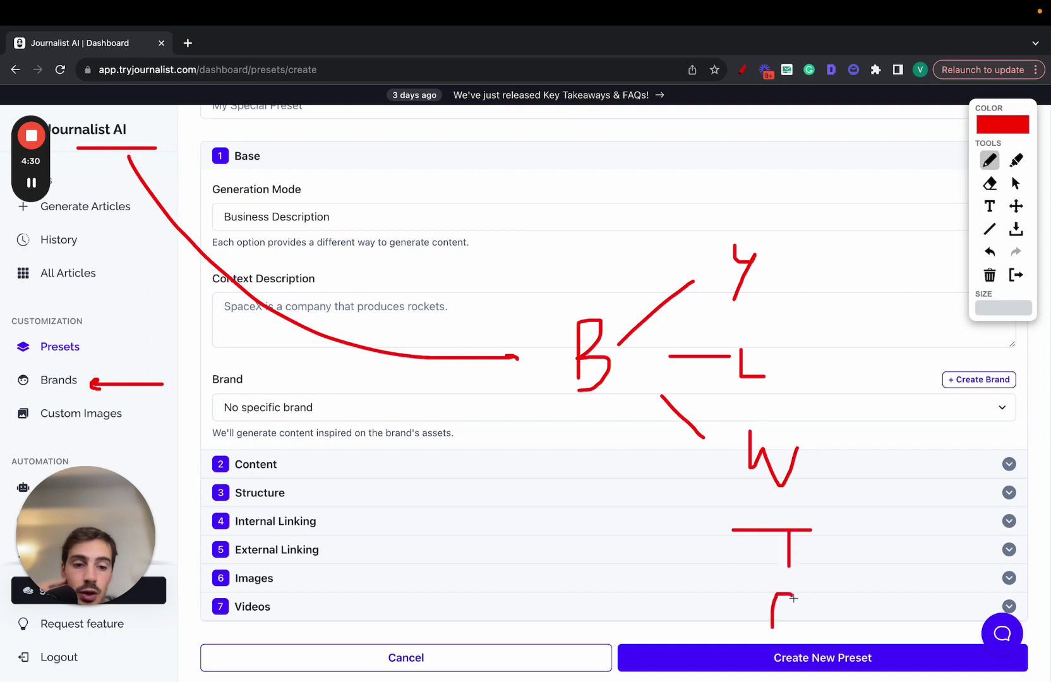
pyautogui.moveTo(836, 253); pyautogui.dragTo(850, 646)
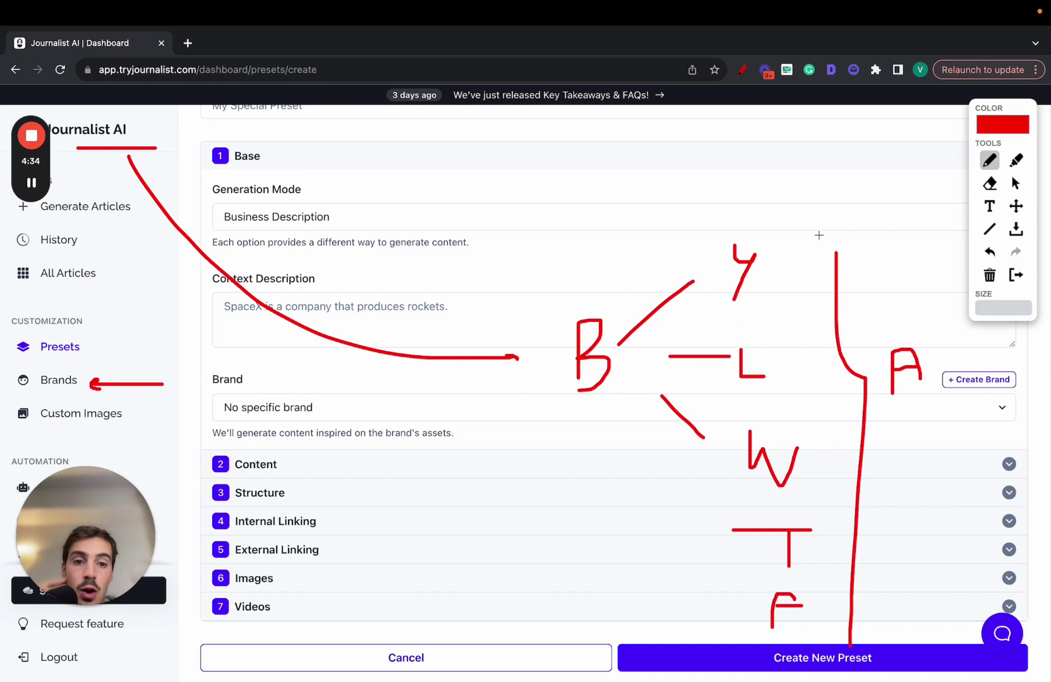
pyautogui.moveTo(818, 235)
pyautogui.mouseDown()
pyautogui.moveTo(501, 467)
pyautogui.moveTo(1009, 343)
pyautogui.moveTo(767, 251)
pyautogui.mouseUp()
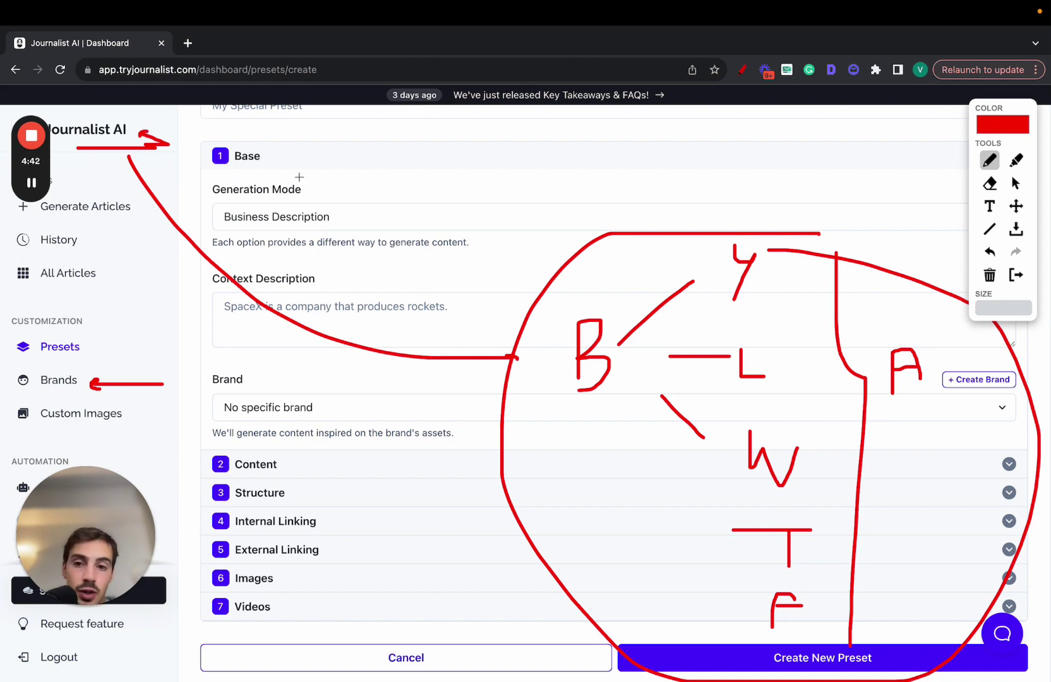
pyautogui.click(1021, 277)
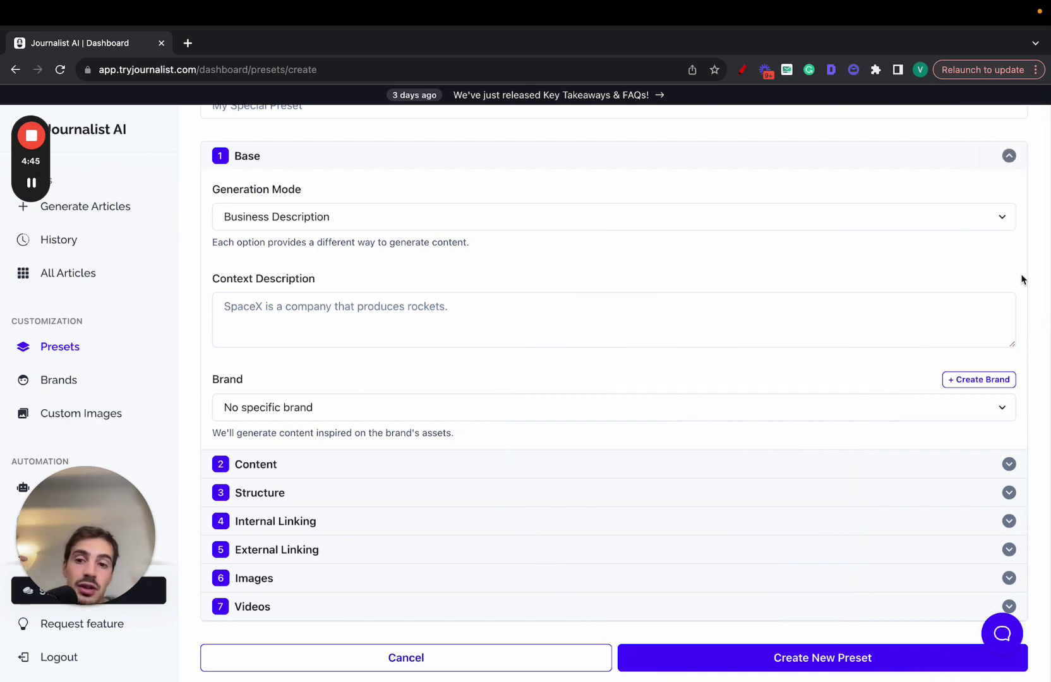
# Step: Keep No specific brand in Base, then collapse Base and expand Content
pyautogui.click(348, 415)
pyautogui.click(375, 160)
pyautogui.click(375, 160)
pyautogui.click(298, 303)
pyautogui.click(294, 158)
pyautogui.click(272, 322)
# Step: Set Creativity slightly below the midpoint and keep Point of View on Automatic
pyautogui.scroll(-2, 585, 333)
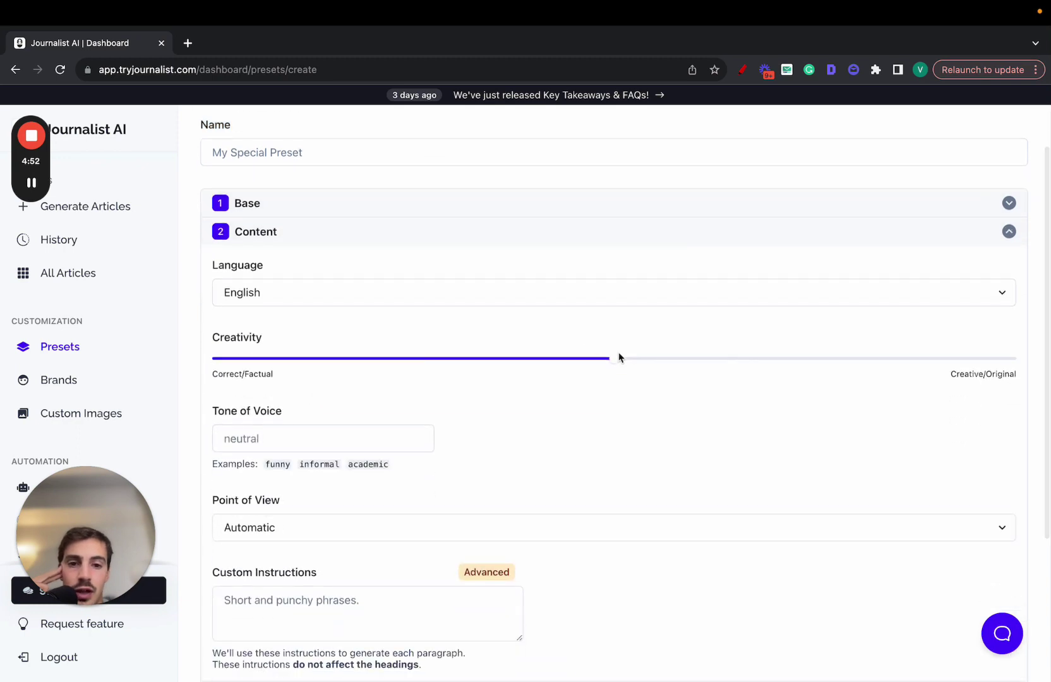
pyautogui.moveTo(615, 358); pyautogui.dragTo(321, 379)
pyautogui.moveTo(231, 356); pyautogui.dragTo(1048, 371)
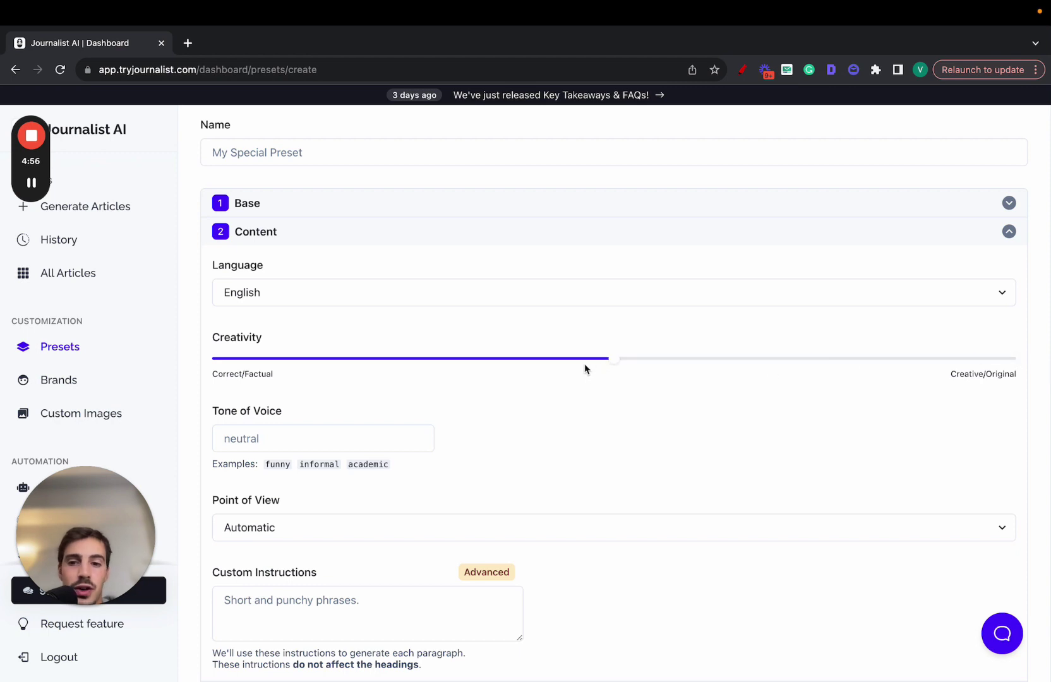
pyautogui.moveTo(586, 369); pyautogui.dragTo(541, 365)
pyautogui.scroll(-3, 541, 365)
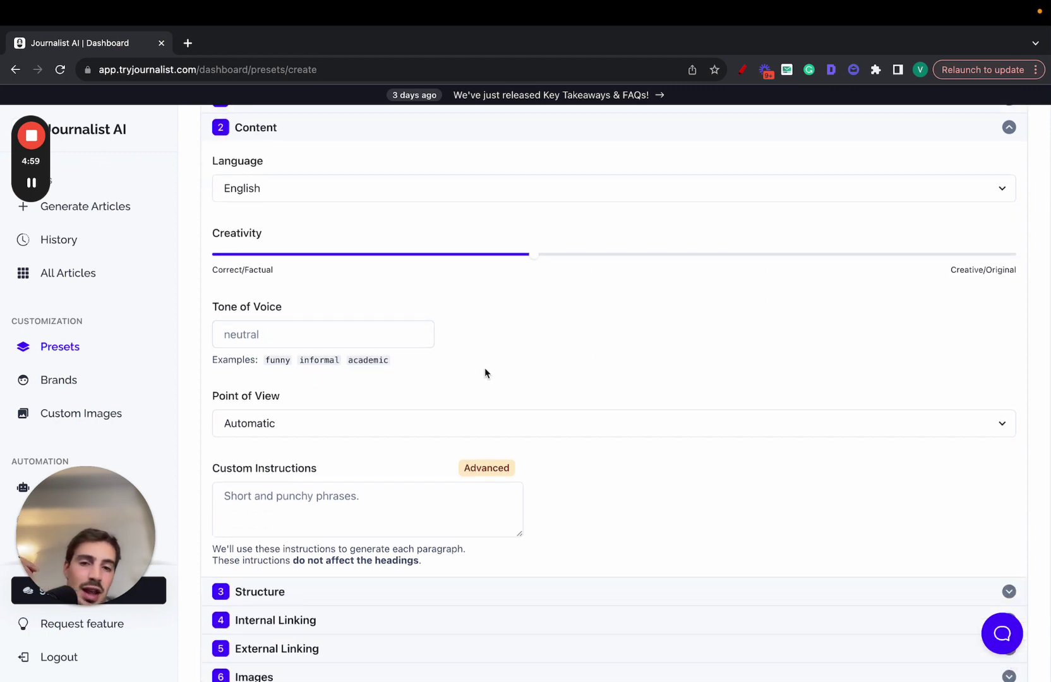
pyautogui.scroll(-1, 485, 368)
pyautogui.scroll(-1, 479, 324)
pyautogui.click(417, 366)
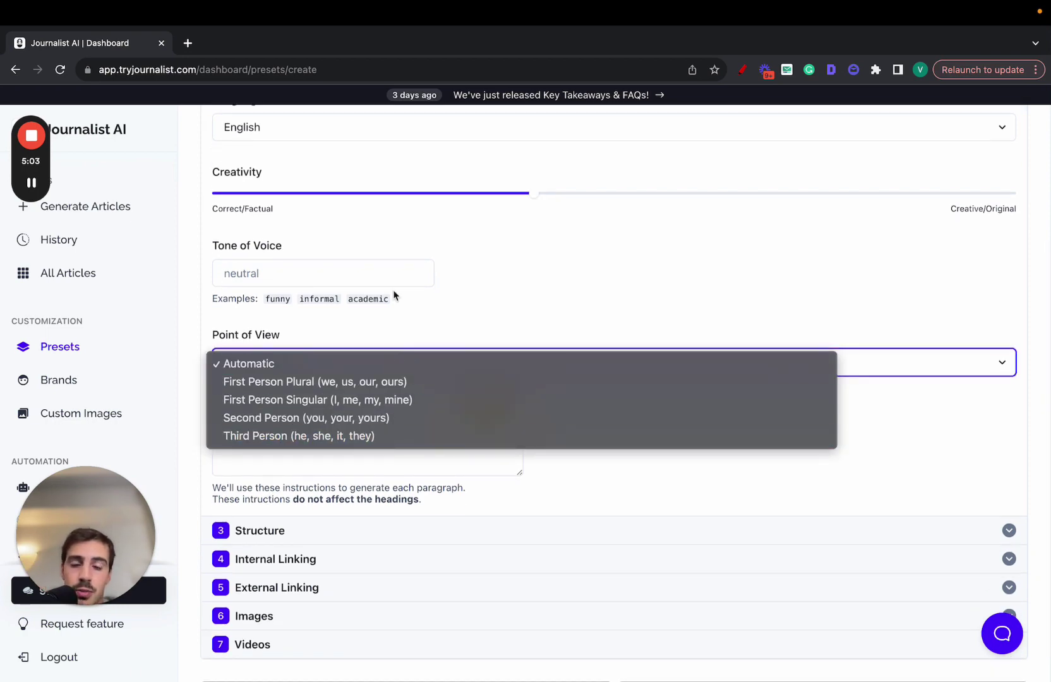
pyautogui.click(497, 300)
# Step: Expand Structure and toggle Automate Headings off and back on
pyautogui.scroll(-2, 494, 315)
pyautogui.click(423, 479)
pyautogui.scroll(-5, 415, 493)
pyautogui.scroll(2, 429, 430)
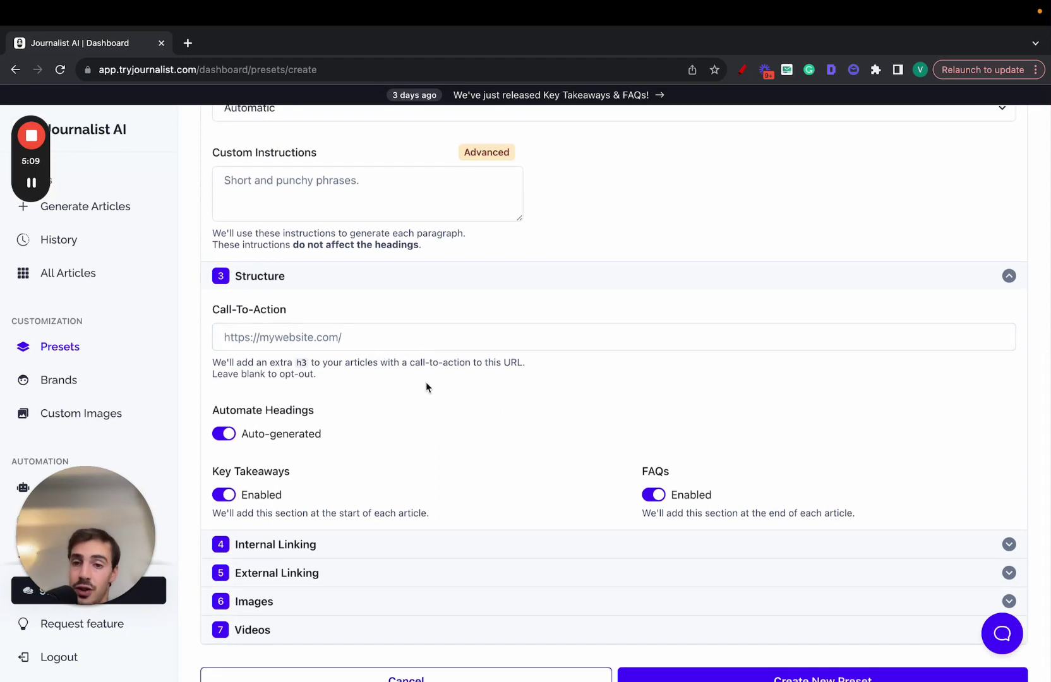
pyautogui.scroll(-1, 425, 382)
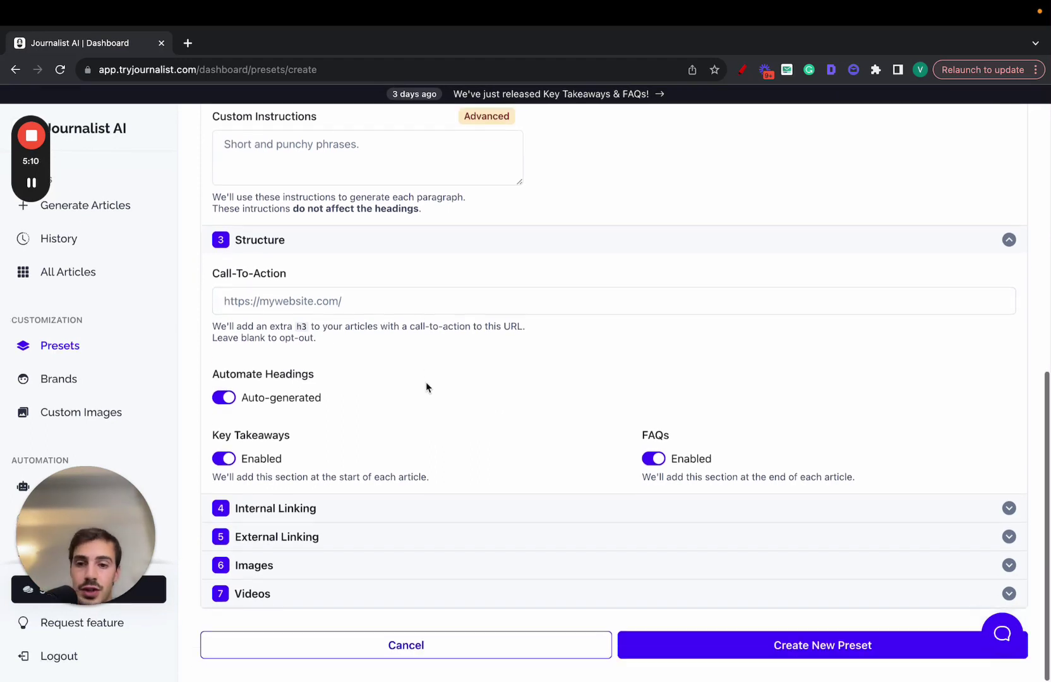
pyautogui.click(225, 400)
pyautogui.click(224, 399)
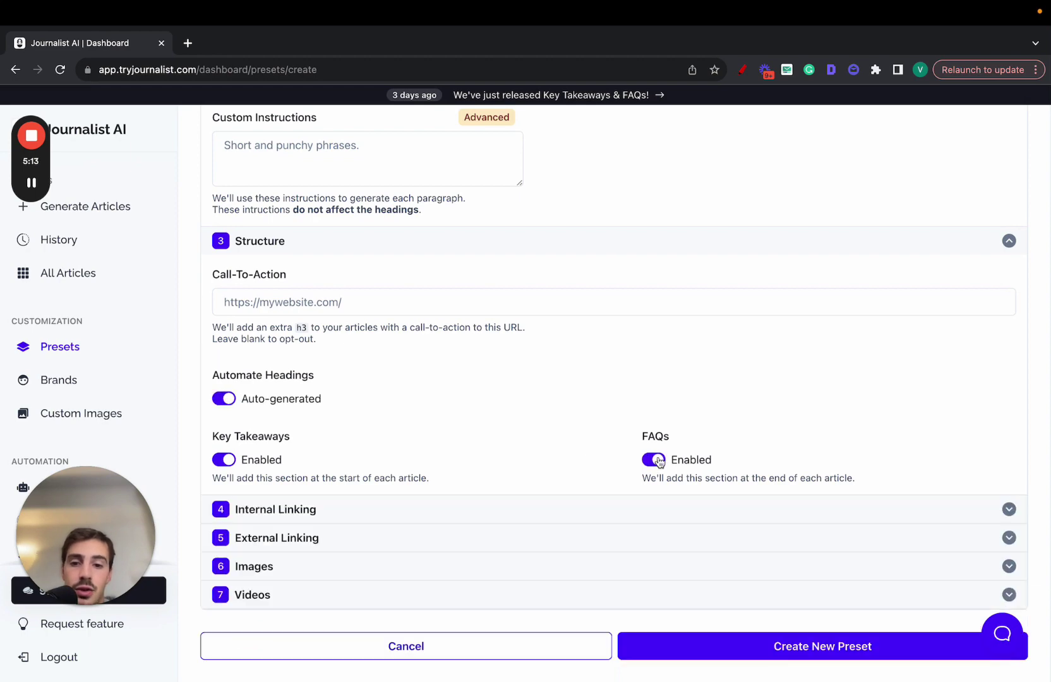
# Step: Expand Internal Linking and mark up the FAQs area and the Sitemap URL field
pyautogui.click(364, 511)
pyautogui.scroll(-5, 413, 407)
pyautogui.click(742, 70)
pyautogui.moveTo(552, 169); pyautogui.dragTo(821, 412)
pyautogui.moveTo(817, 315); pyautogui.dragTo(540, 175)
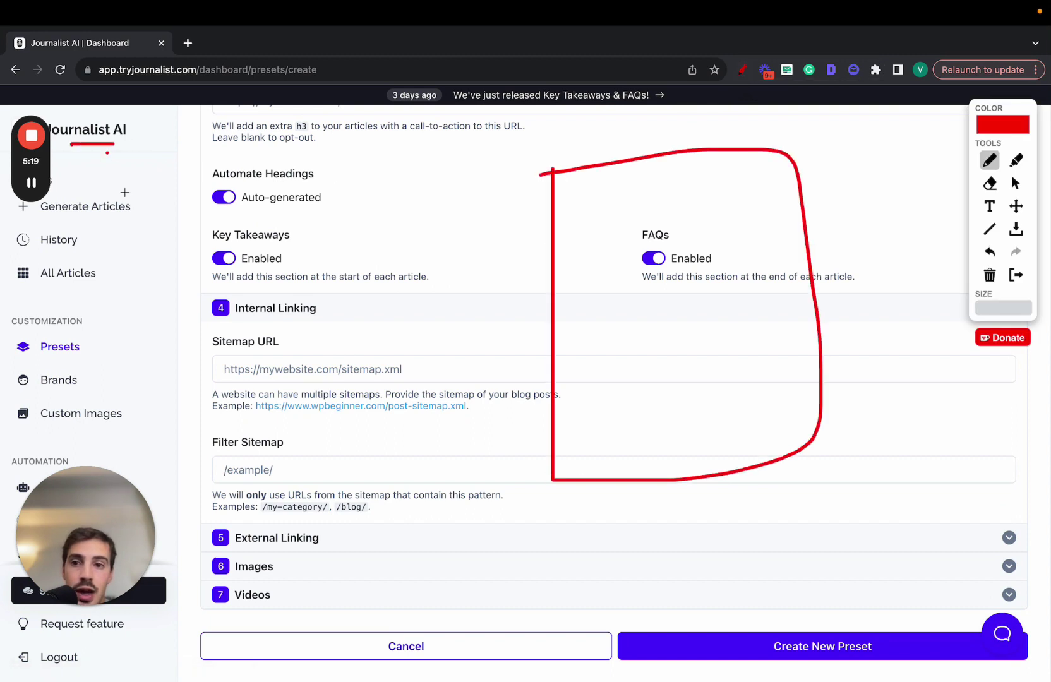
pyautogui.moveTo(108, 152); pyautogui.dragTo(533, 352)
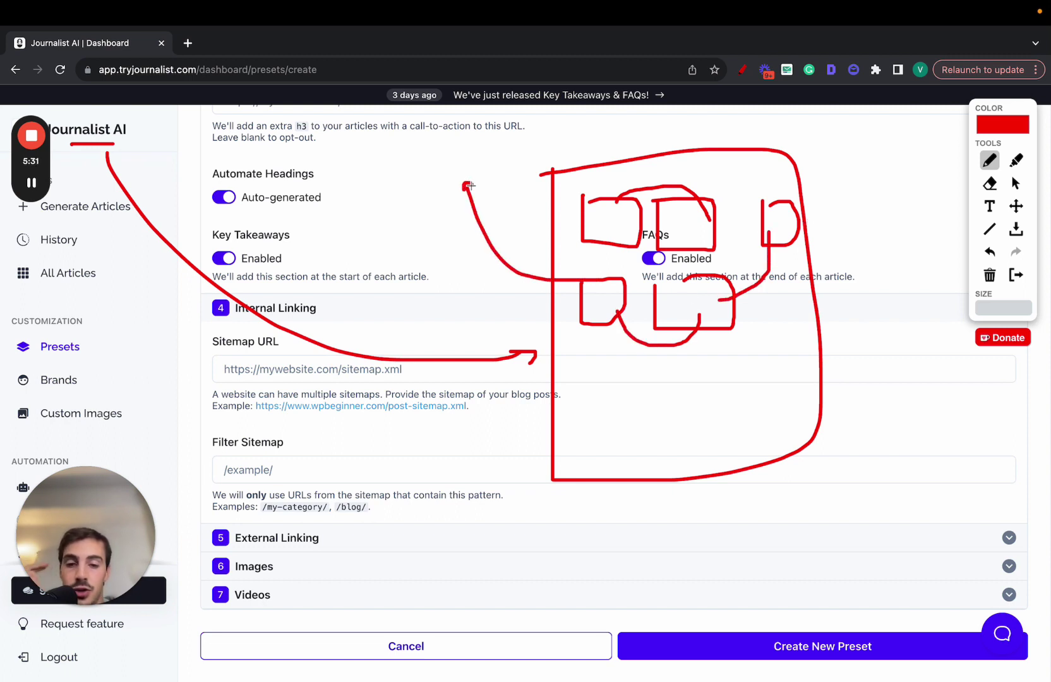
# Step: Clear the drawings, highlight the Sitemap URL label, and collapse Internal Linking
pyautogui.click(1015, 275)
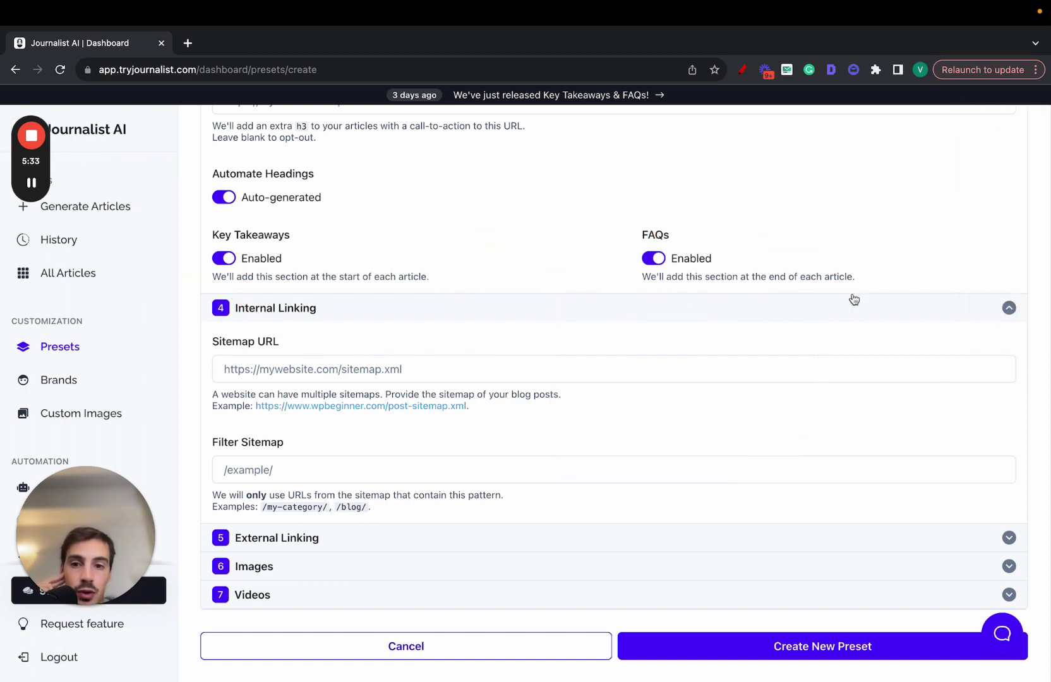
pyautogui.moveTo(199, 340); pyautogui.dragTo(318, 326)
pyautogui.click(317, 311)
# Step: Expand External Linking, highlight the automatic external links description, then collapse the section
pyautogui.click(301, 537)
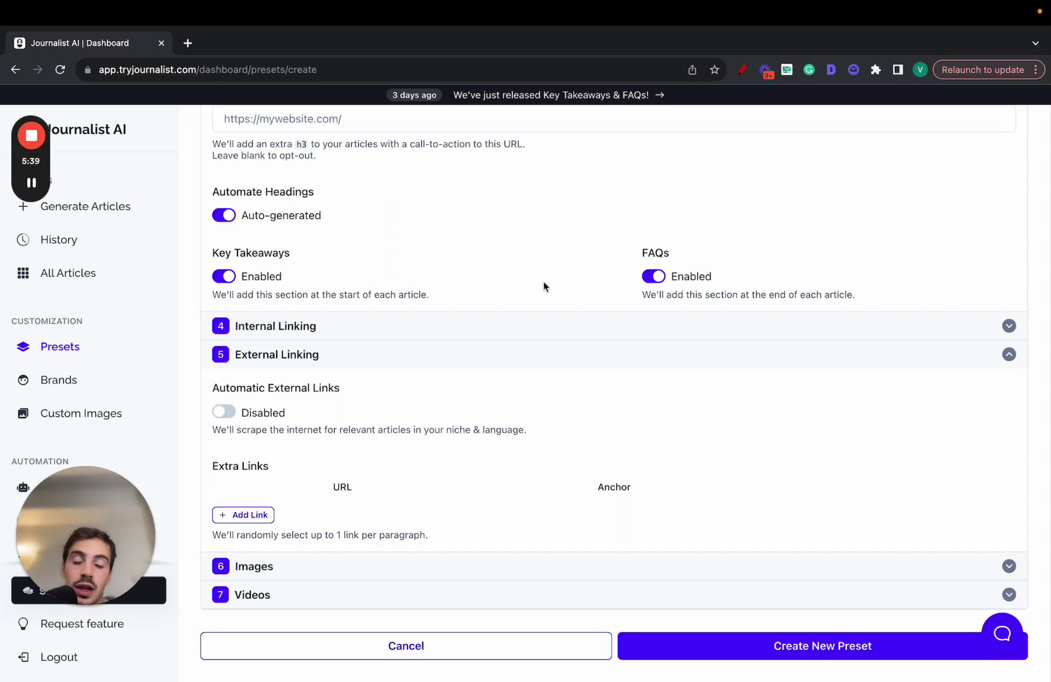
pyautogui.click(742, 70)
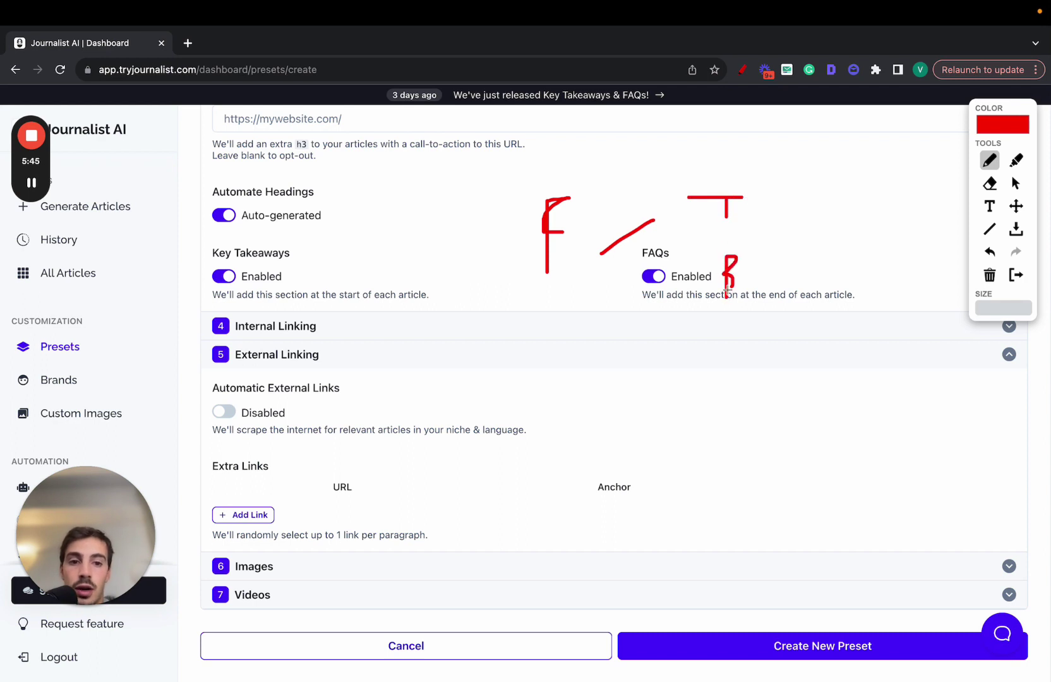
pyautogui.click(1017, 275)
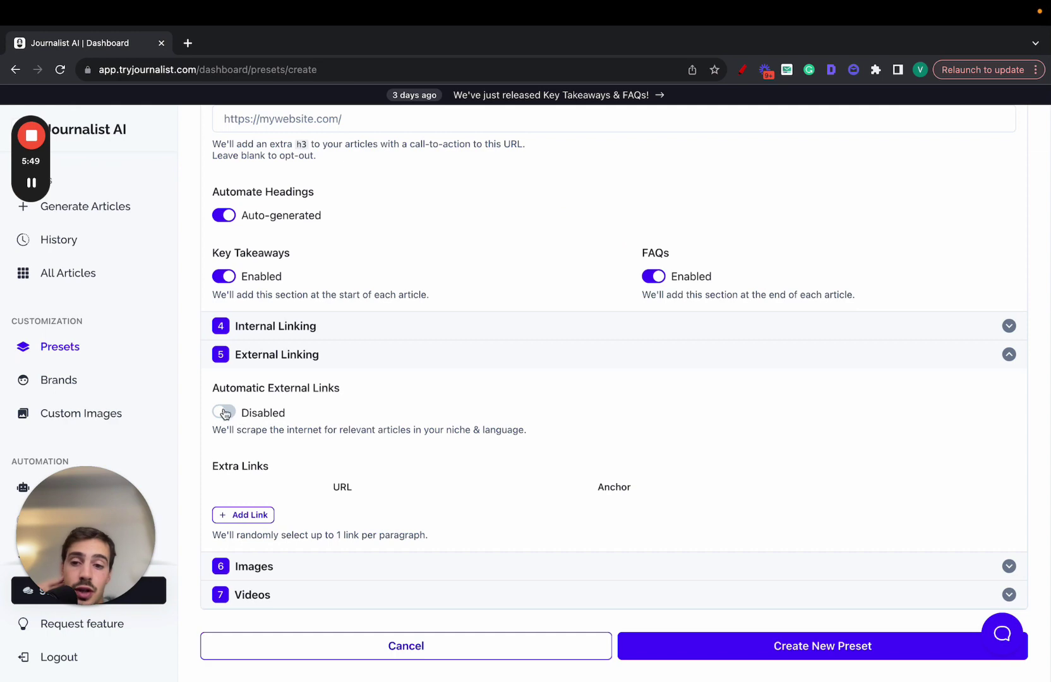
pyautogui.moveTo(224, 427)
pyautogui.mouseDown()
pyautogui.moveTo(353, 427)
pyautogui.moveTo(213, 429)
pyautogui.mouseUp()
pyautogui.click(392, 365)
# Step: Enable In-Article Images with Google License-Free Photos as provider, then collapse Images
pyautogui.click(324, 568)
pyautogui.click(359, 434)
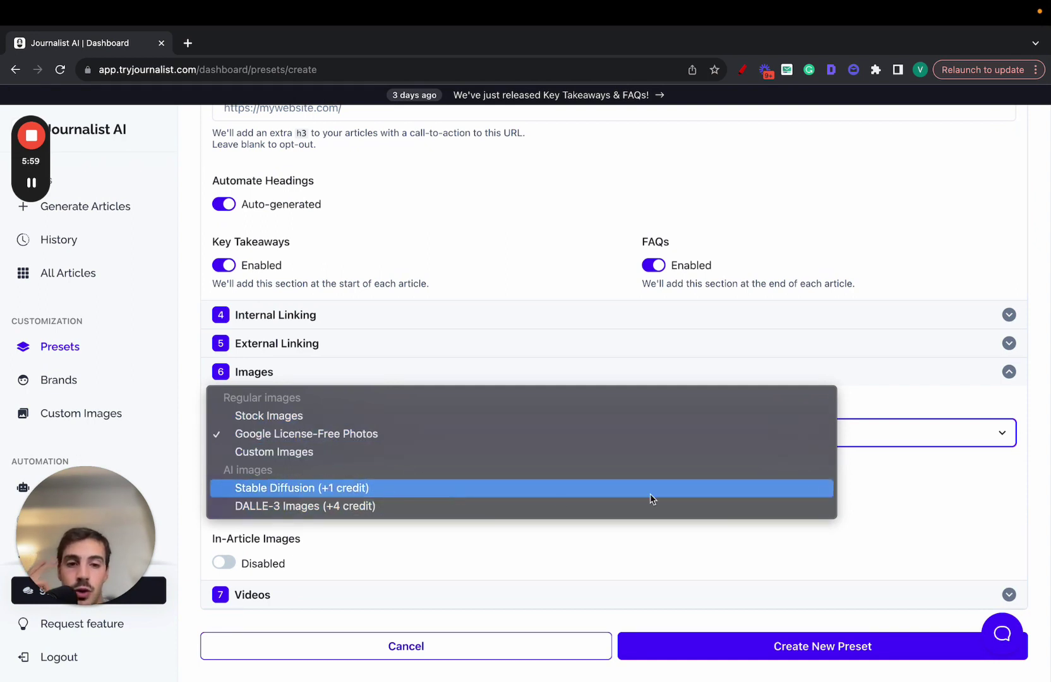
pyautogui.click(915, 481)
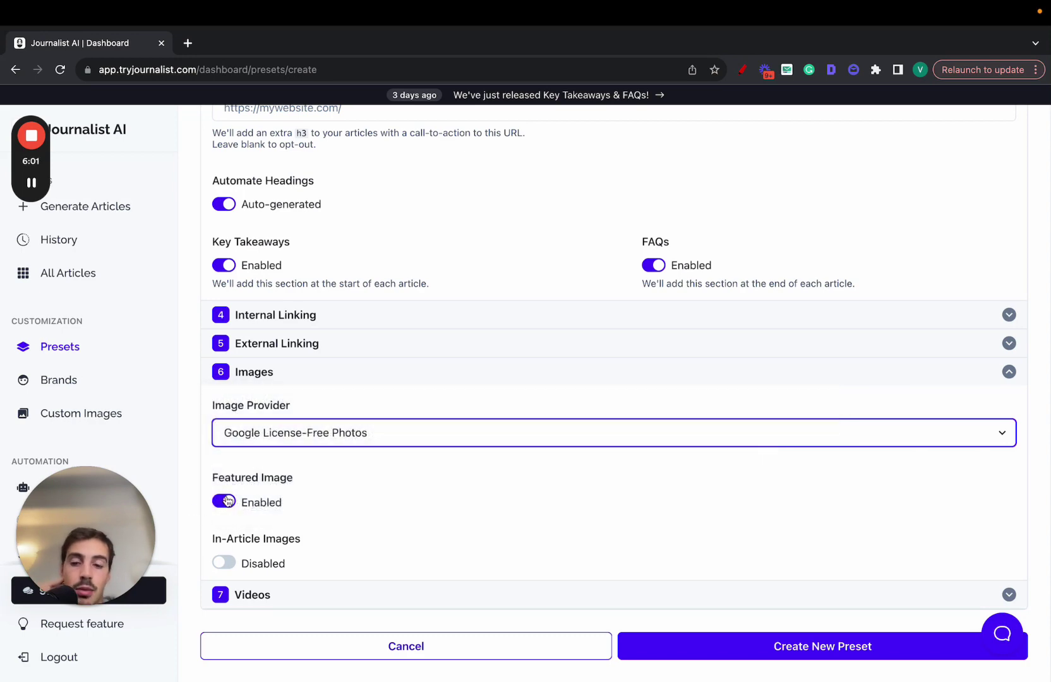
pyautogui.click(228, 501)
pyautogui.click(224, 563)
pyautogui.click(293, 372)
# Step: Expand Videos and enable Automate YouTube Videos
pyautogui.click(294, 590)
pyautogui.scroll(-3, 271, 505)
pyautogui.click(243, 473)
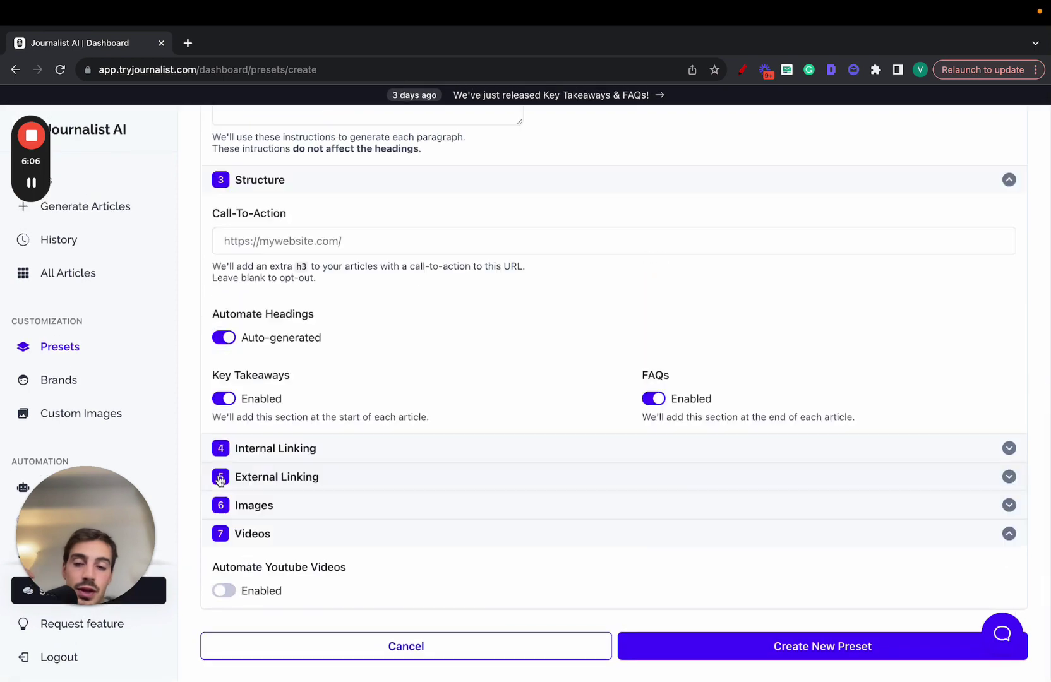
# Step: Annotate the FAQs and Key Takeaways options in red, clear them, and collapse Videos
pyautogui.click(742, 69)
pyautogui.moveTo(559, 212)
pyautogui.mouseDown()
pyautogui.moveTo(740, 284)
pyautogui.moveTo(601, 216)
pyautogui.mouseUp()
pyautogui.moveTo(607, 362)
pyautogui.mouseDown()
pyautogui.moveTo(407, 328)
pyautogui.moveTo(367, 375)
pyautogui.mouseUp()
pyautogui.moveTo(337, 429); pyautogui.dragTo(276, 518)
pyautogui.moveTo(615, 415)
pyautogui.mouseDown()
pyautogui.moveTo(698, 407)
pyautogui.moveTo(614, 398)
pyautogui.mouseUp()
pyautogui.moveTo(659, 447); pyautogui.dragTo(644, 429)
pyautogui.click(1016, 275)
pyautogui.click(453, 538)
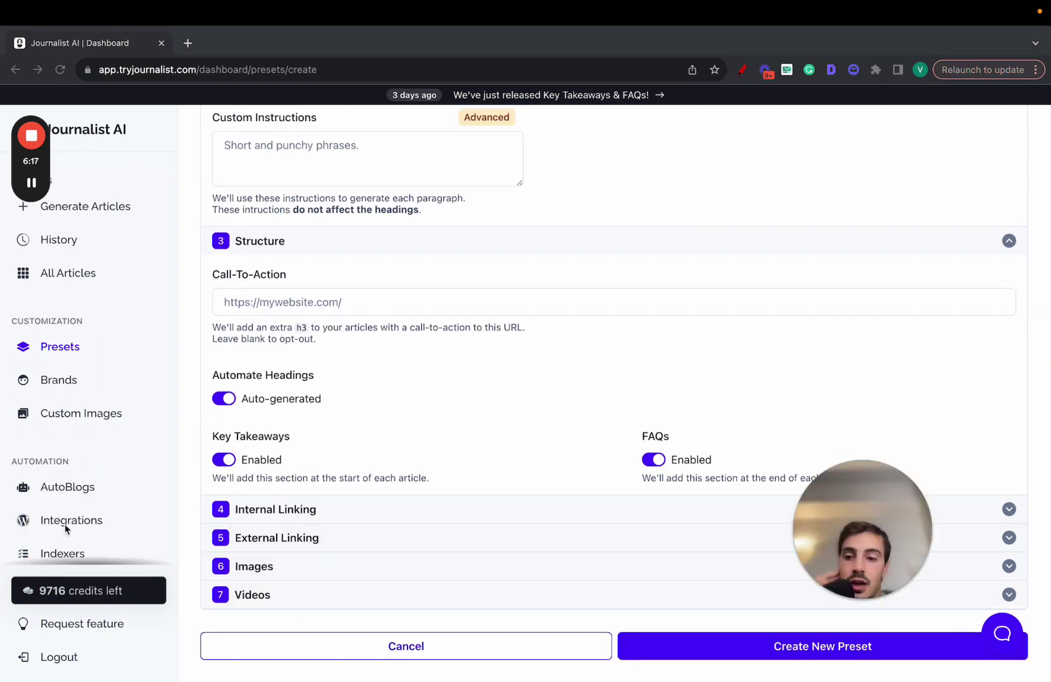
# Step: Start a New AutoBlog, browse presets, set Quantity to 60, then switch to History unsaved
pyautogui.click(93, 495)
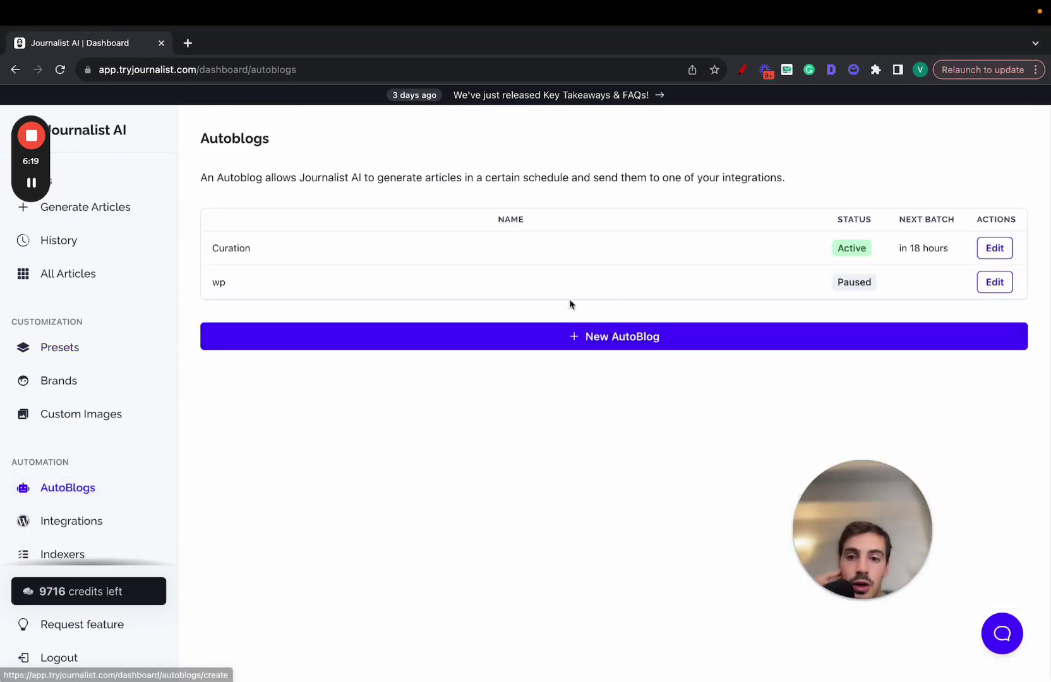
pyautogui.click(519, 343)
pyautogui.click(450, 316)
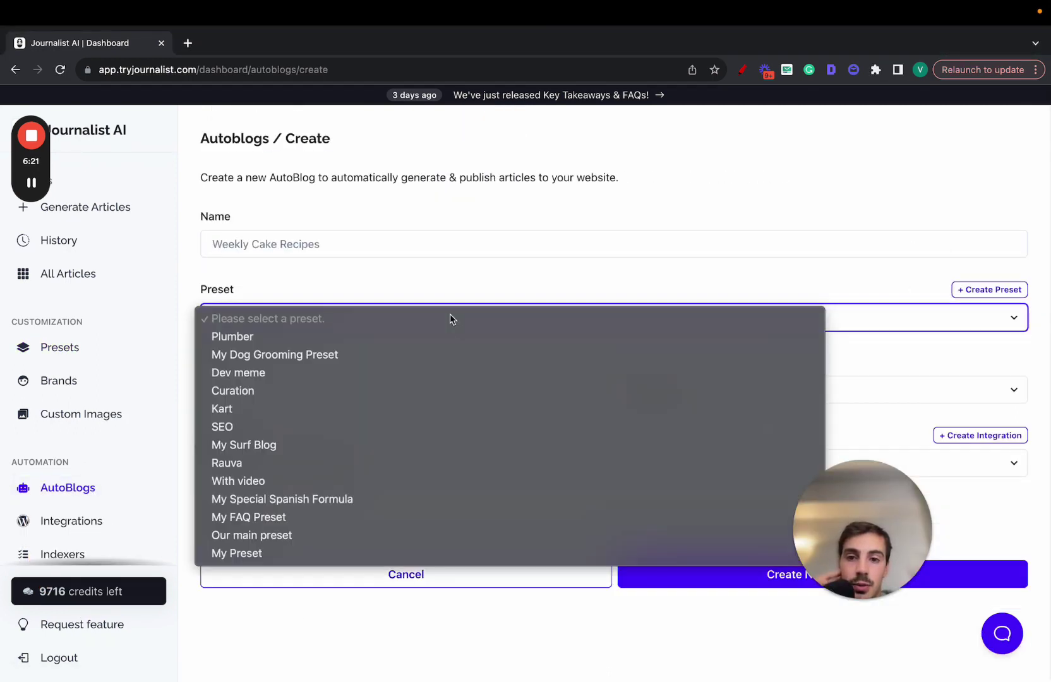
pyautogui.click(435, 281)
pyautogui.click(434, 389)
pyautogui.click(415, 497)
pyautogui.click(120, 247)
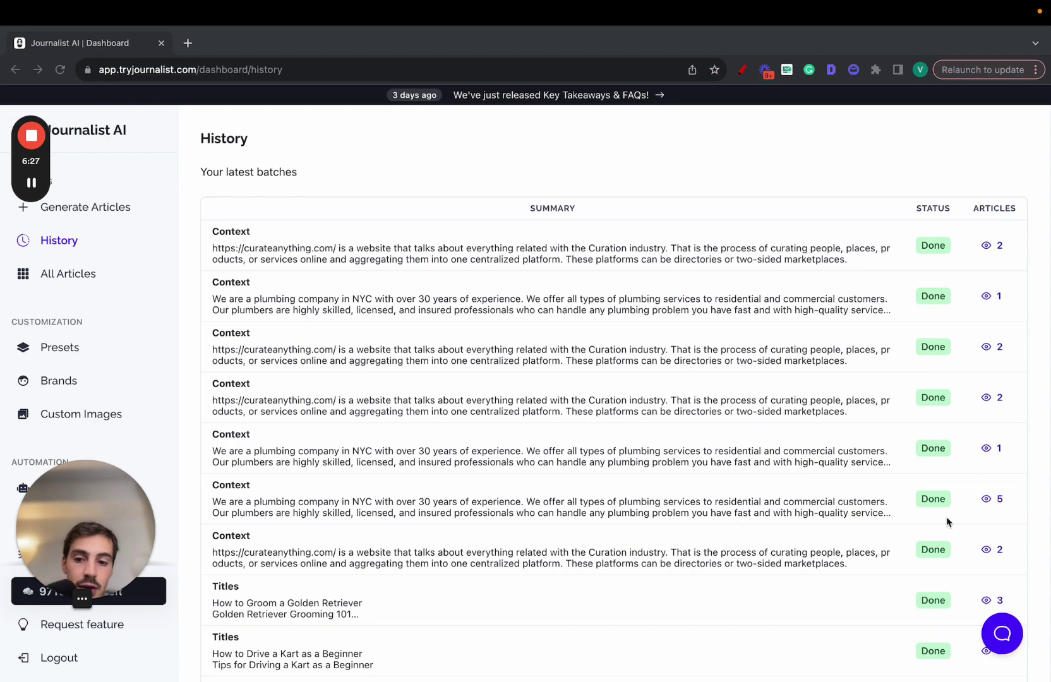
# Step: Open the karting batch and preview its two articles, ending on How to Drive a Kart
pyautogui.scroll(-2, 946, 519)
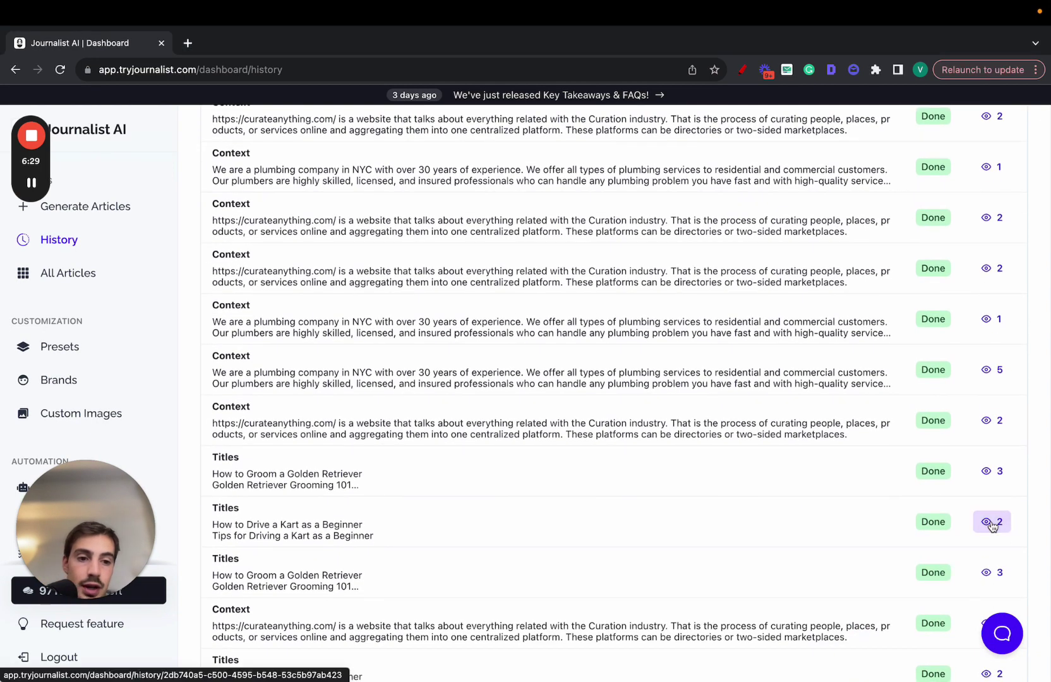
pyautogui.click(990, 524)
pyautogui.click(938, 326)
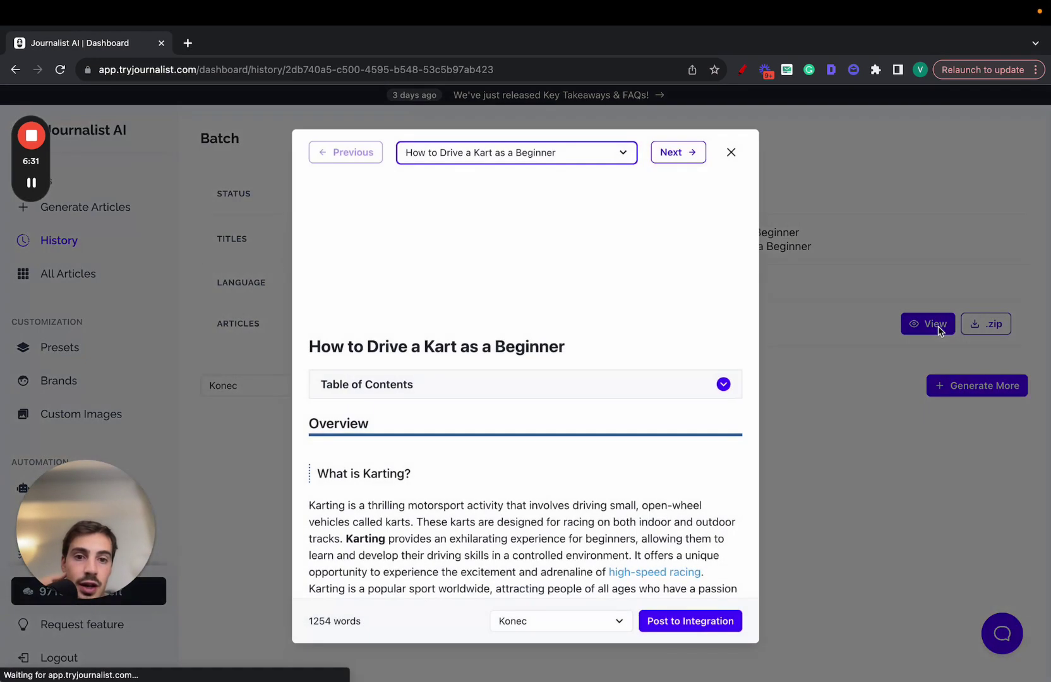
pyautogui.click(672, 158)
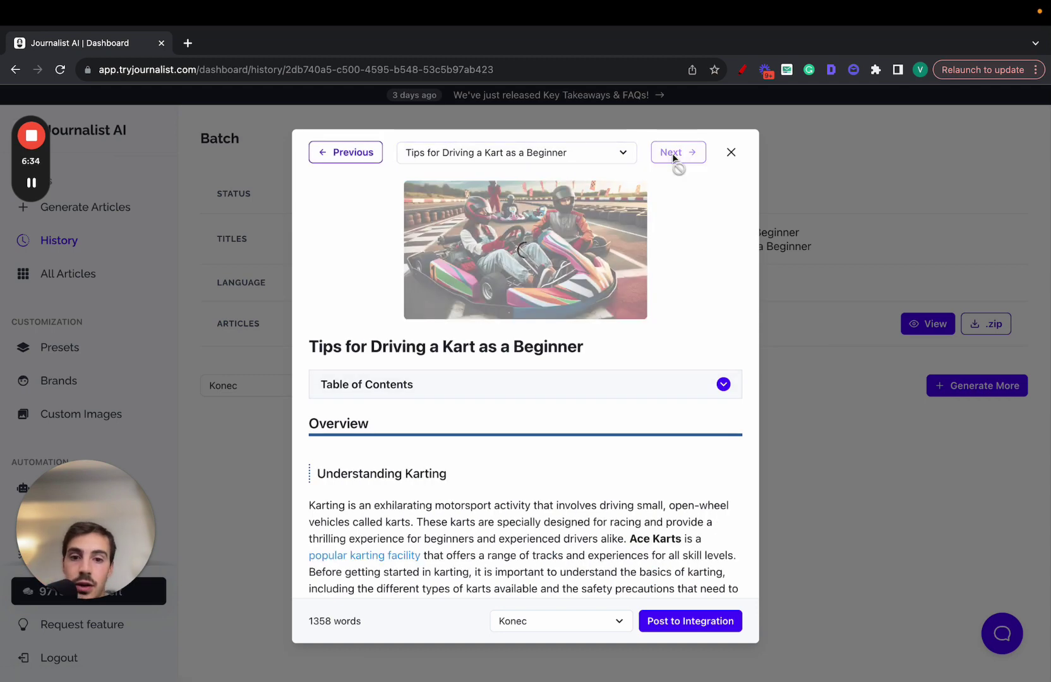
pyautogui.click(374, 150)
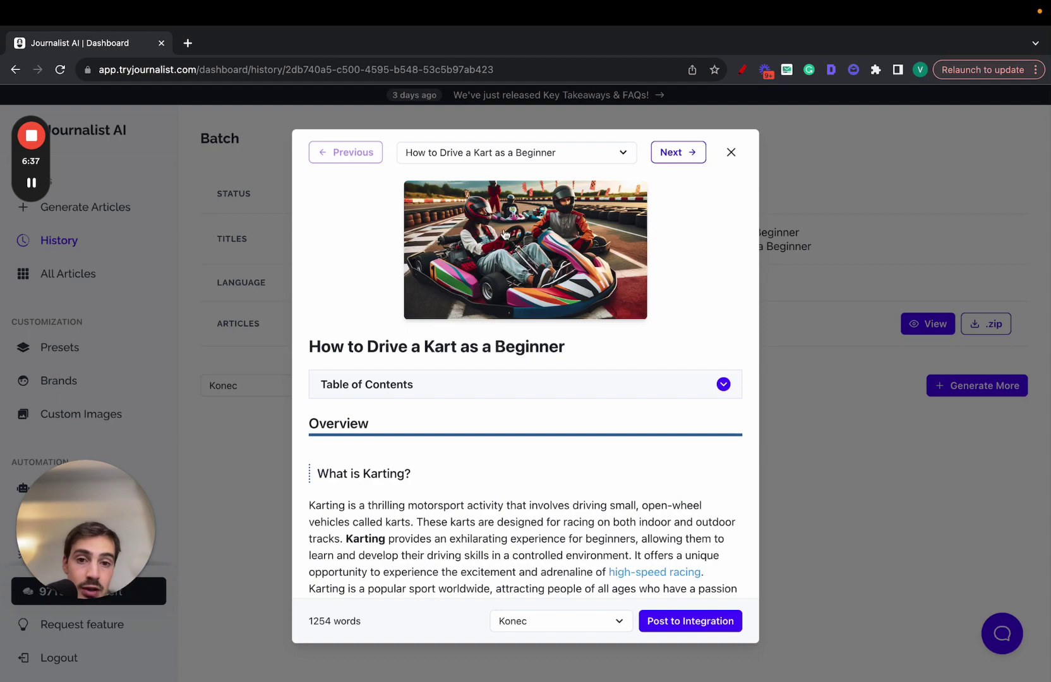
# Step: Follow the article's go-kart racing link to the Ace Karts website, then close that tab
pyautogui.scroll(-20, 664, 226)
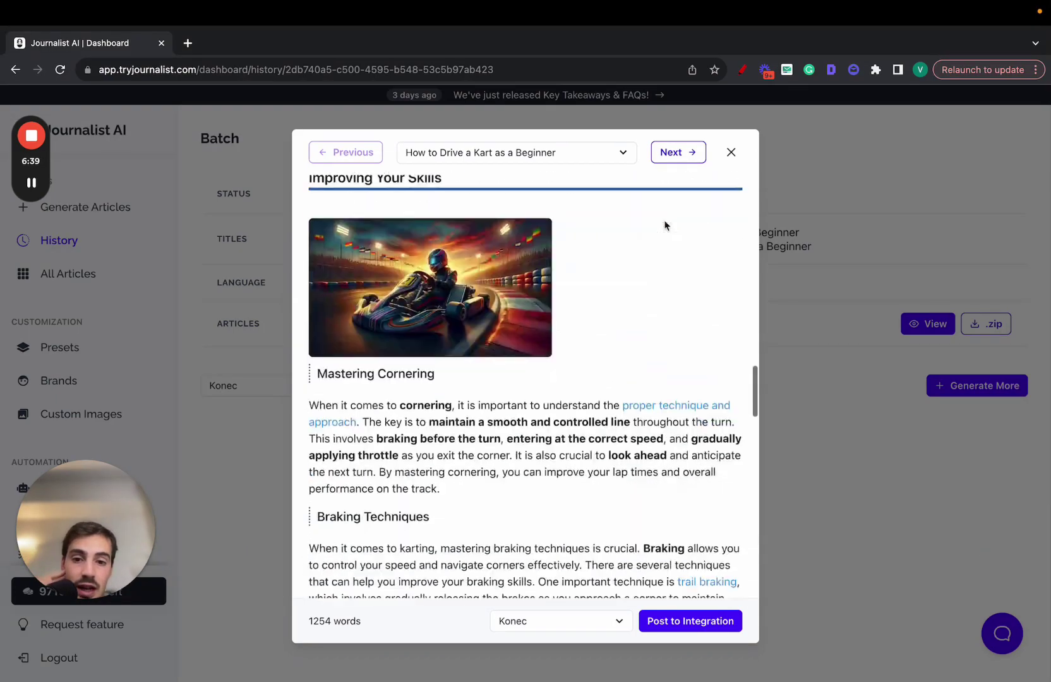
pyautogui.scroll(-5, 664, 226)
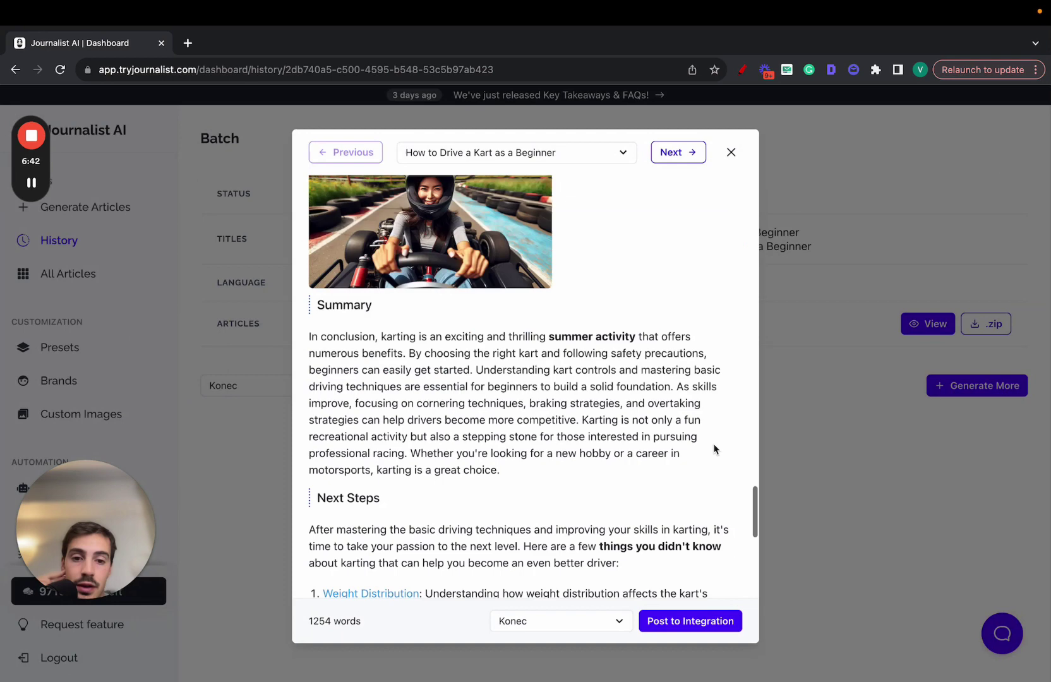
pyautogui.scroll(-10, 714, 448)
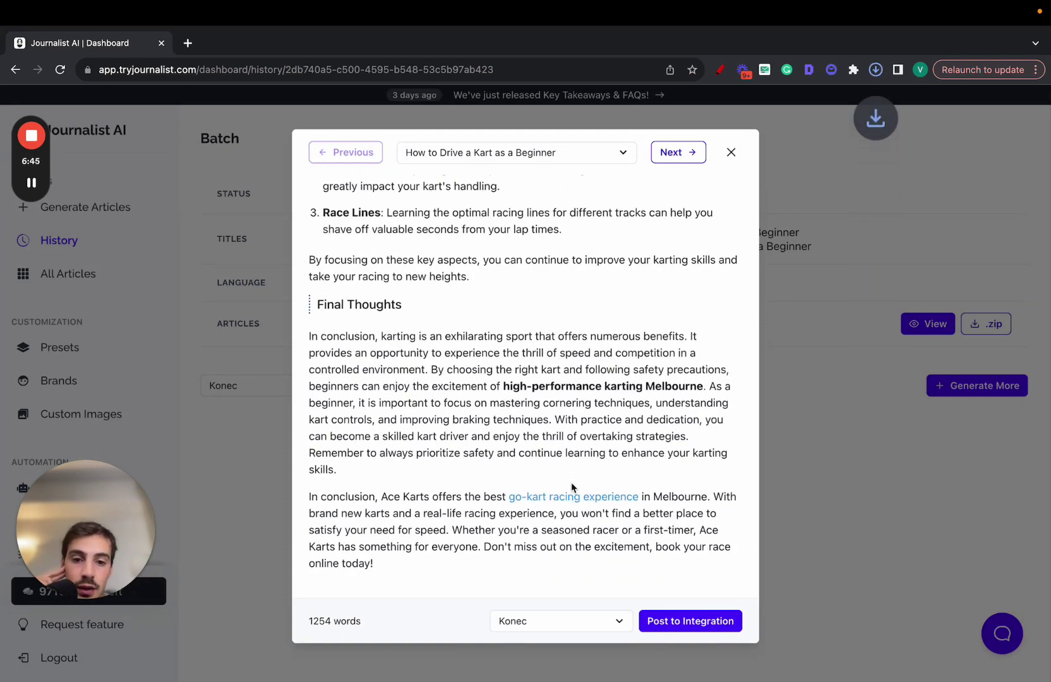
pyautogui.click(571, 497)
pyautogui.click(247, 44)
pyautogui.click(120, 43)
pyautogui.click(265, 43)
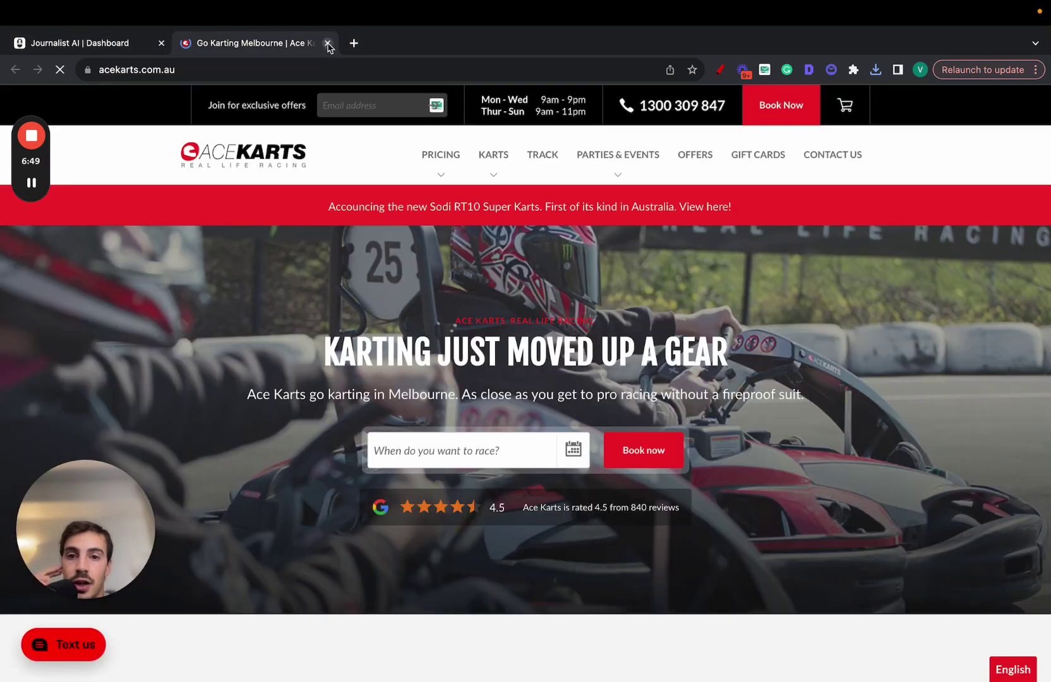
pyautogui.click(327, 43)
# Step: View the next article, Tips for Driving a Kart as a Beginner, and close the preview
pyautogui.scroll(10, 622, 379)
pyautogui.scroll(20, 622, 379)
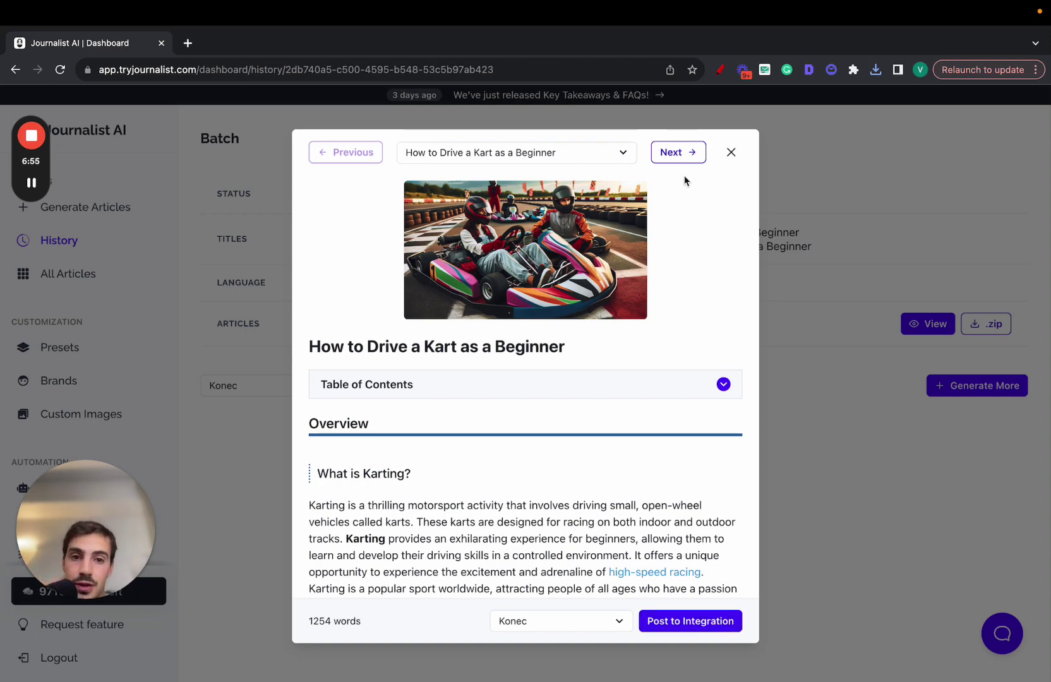
pyautogui.click(685, 154)
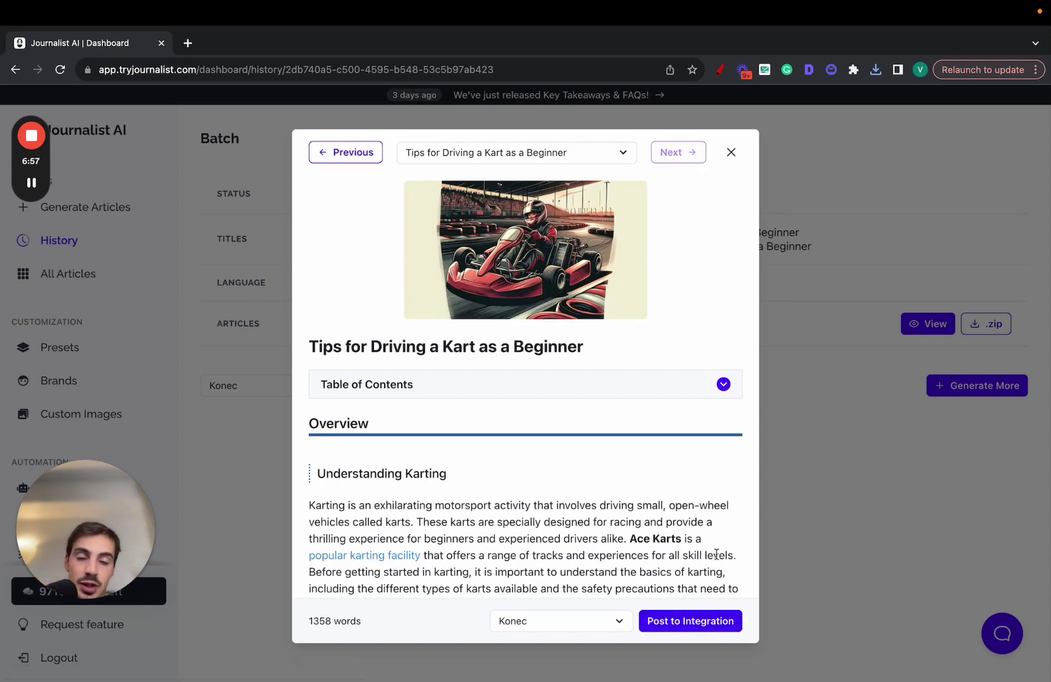
pyautogui.click(791, 294)
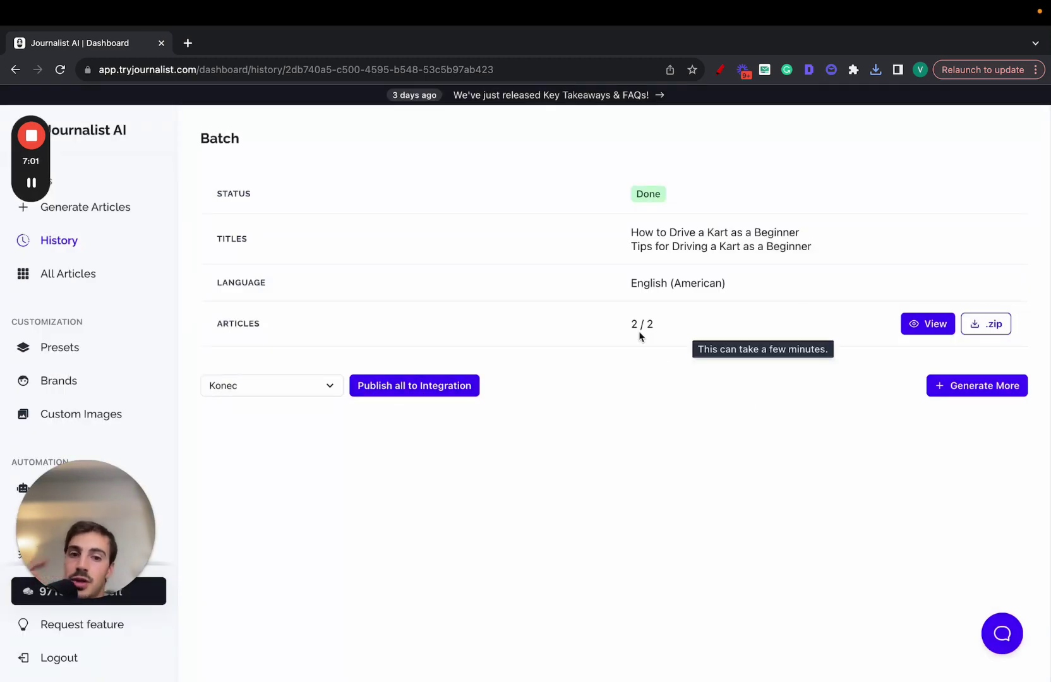
pyautogui.moveTo(632, 330); pyautogui.dragTo(679, 330)
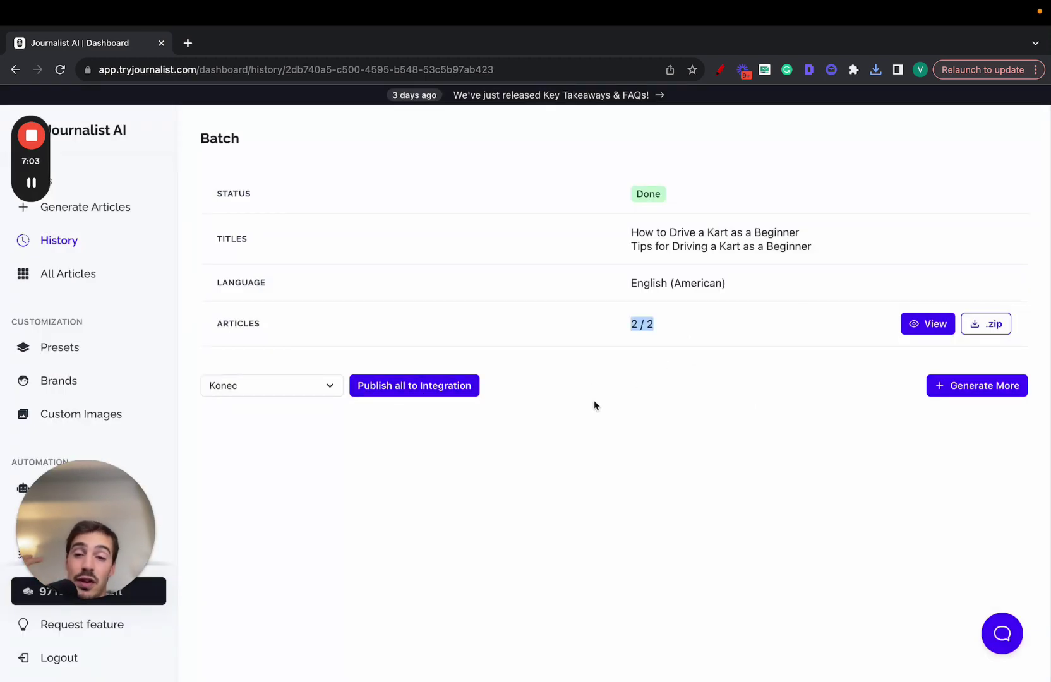
pyautogui.moveTo(151, 521); pyautogui.dragTo(1031, 521)
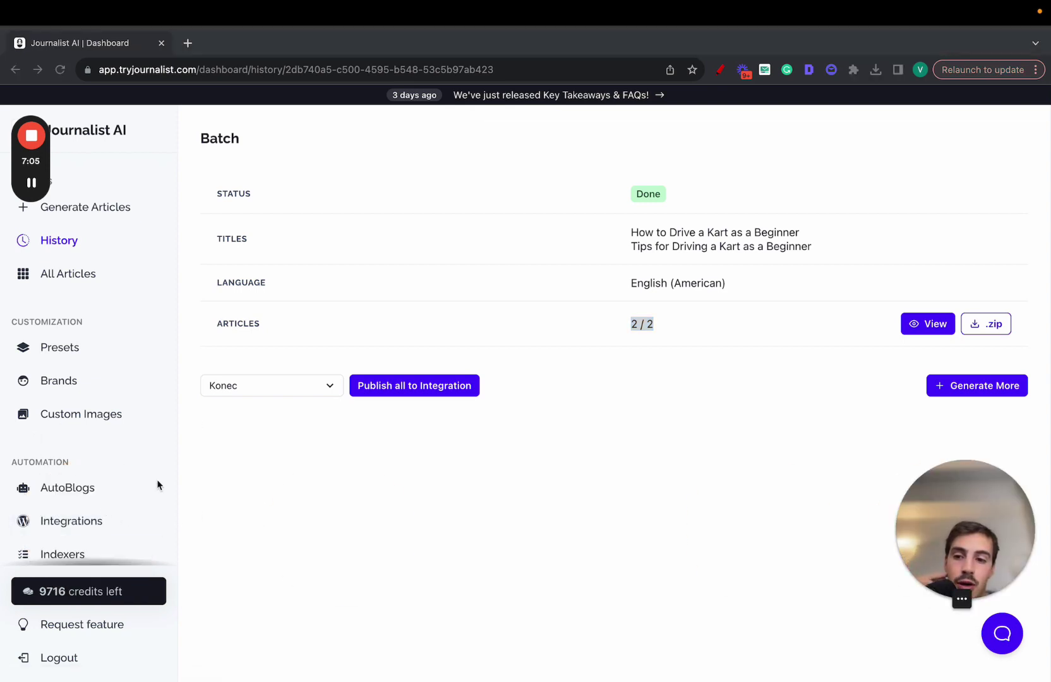
pyautogui.click(720, 69)
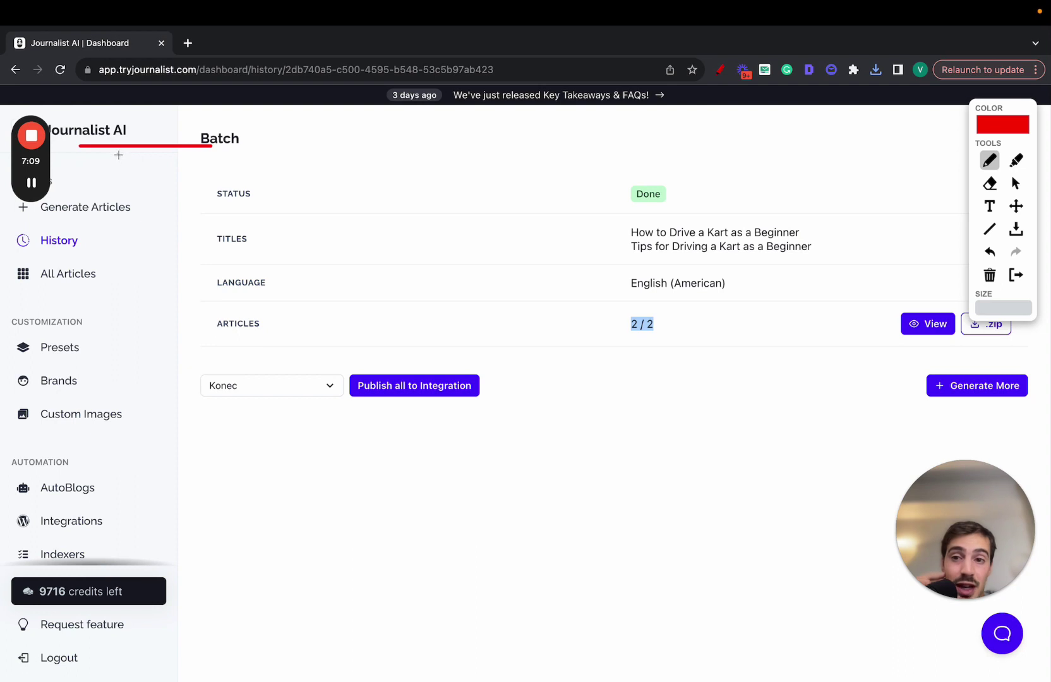
pyautogui.moveTo(118, 155); pyautogui.dragTo(430, 470)
pyautogui.moveTo(570, 250)
pyautogui.mouseDown()
pyautogui.moveTo(570, 543)
pyautogui.moveTo(622, 262)
pyautogui.mouseUp()
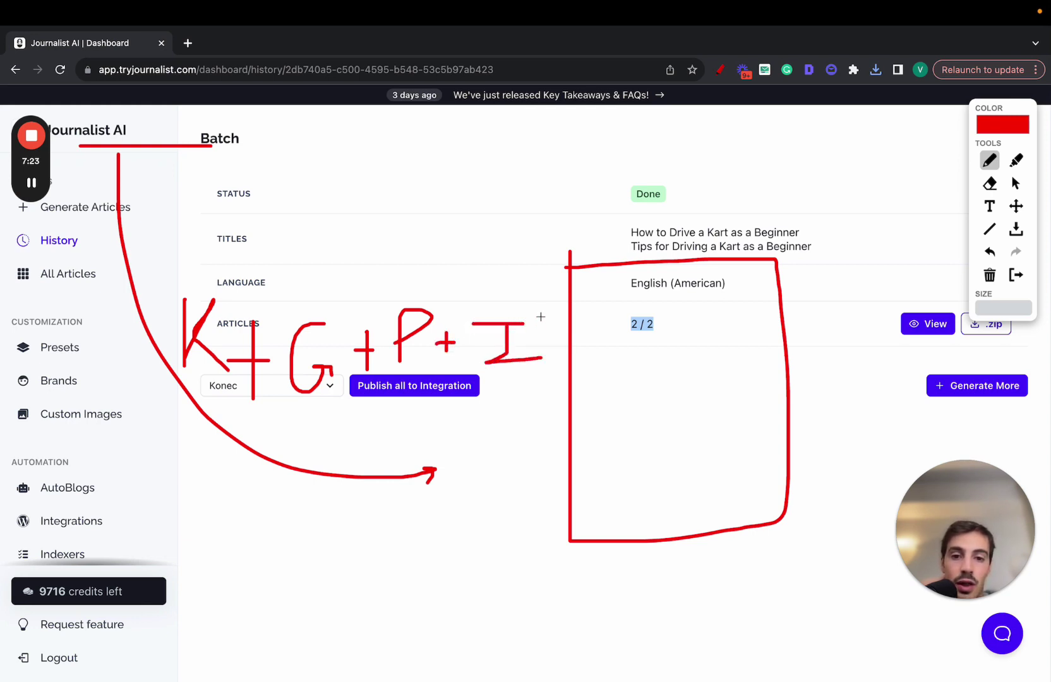
pyautogui.moveTo(540, 317)
pyautogui.mouseDown()
pyautogui.moveTo(265, 259)
pyautogui.moveTo(401, 434)
pyautogui.moveTo(540, 313)
pyautogui.mouseUp()
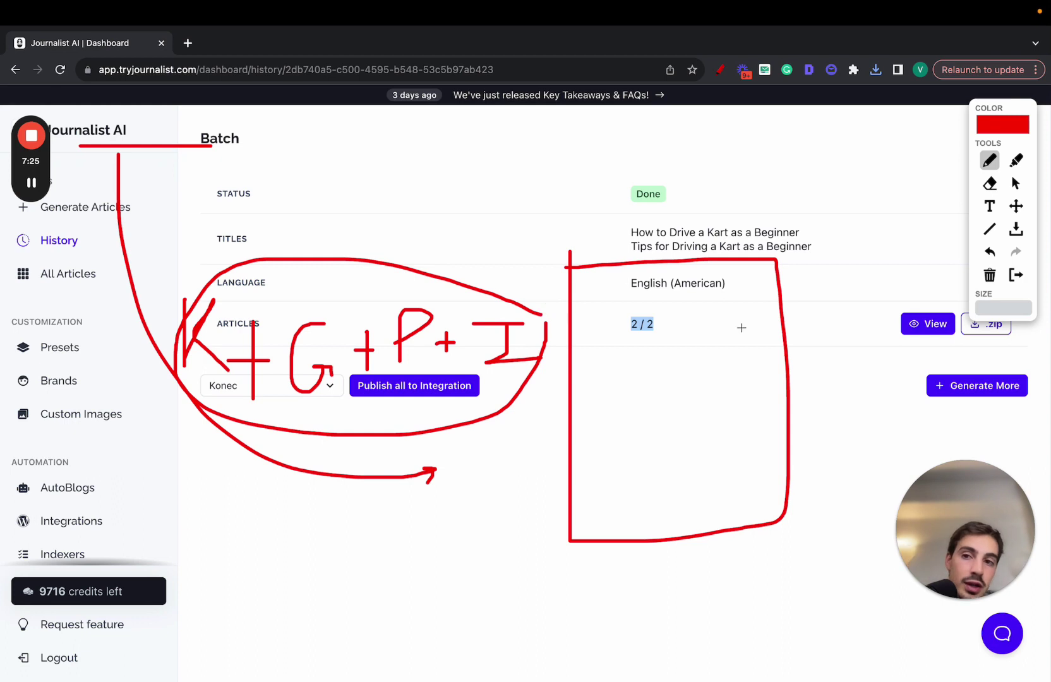
pyautogui.click(1015, 283)
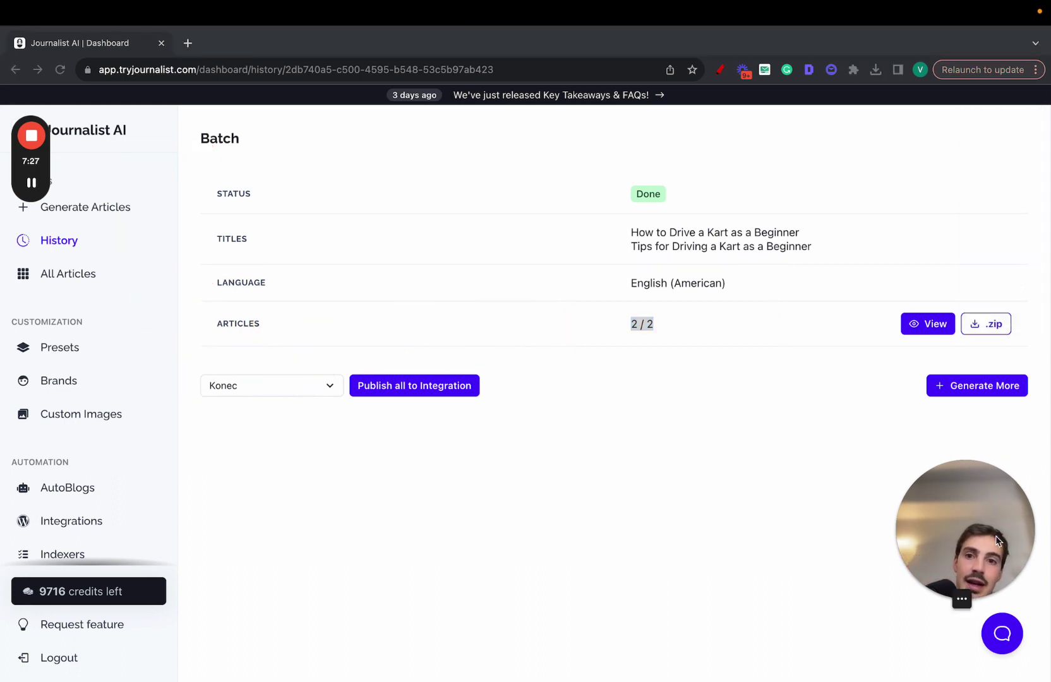
pyautogui.moveTo(961, 596); pyautogui.dragTo(568, 345)
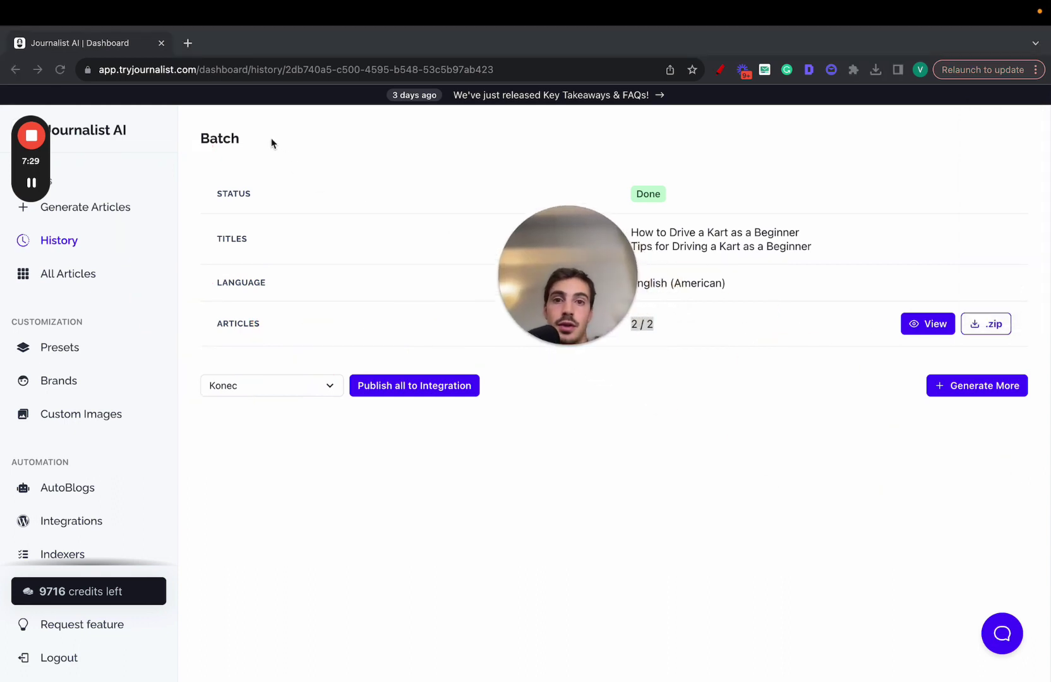